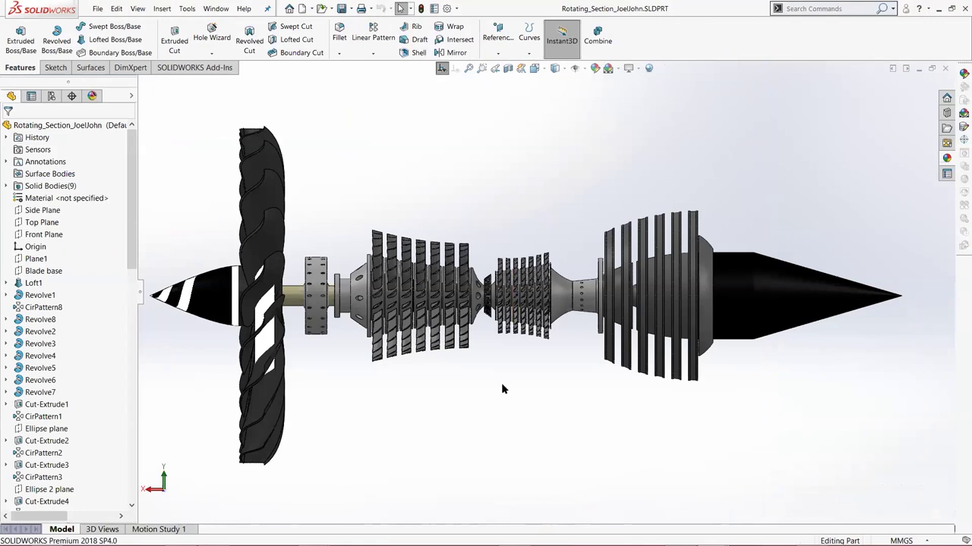
Examine the rotating section of the jet engine from the fan end and from the side
middle_drag(462, 375, 500, 409)
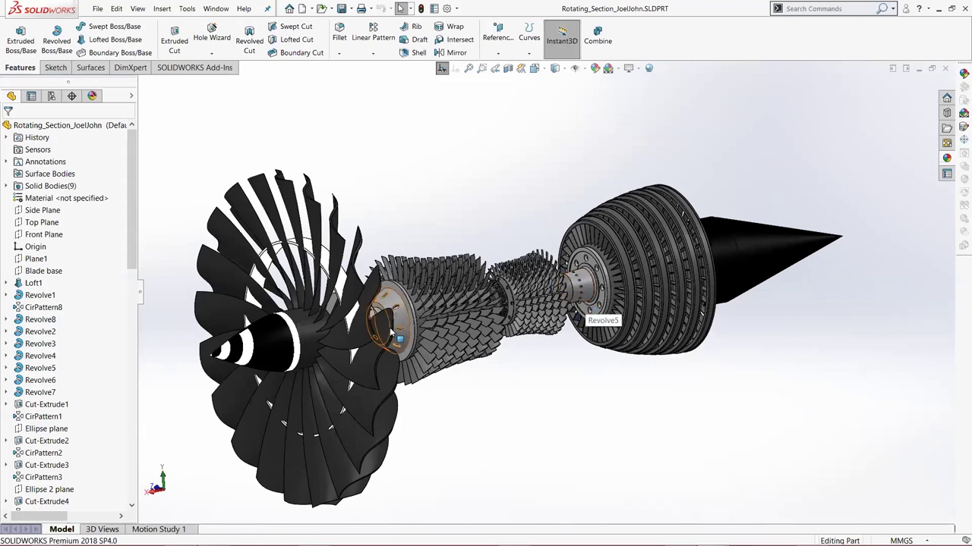
middle_drag(466, 365, 311, 363)
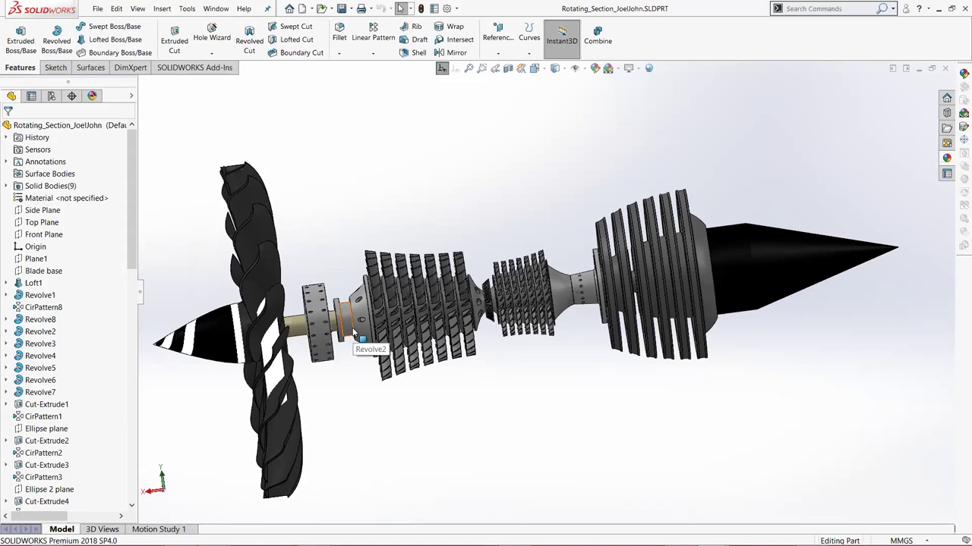
middle_drag(353, 330, 535, 370)
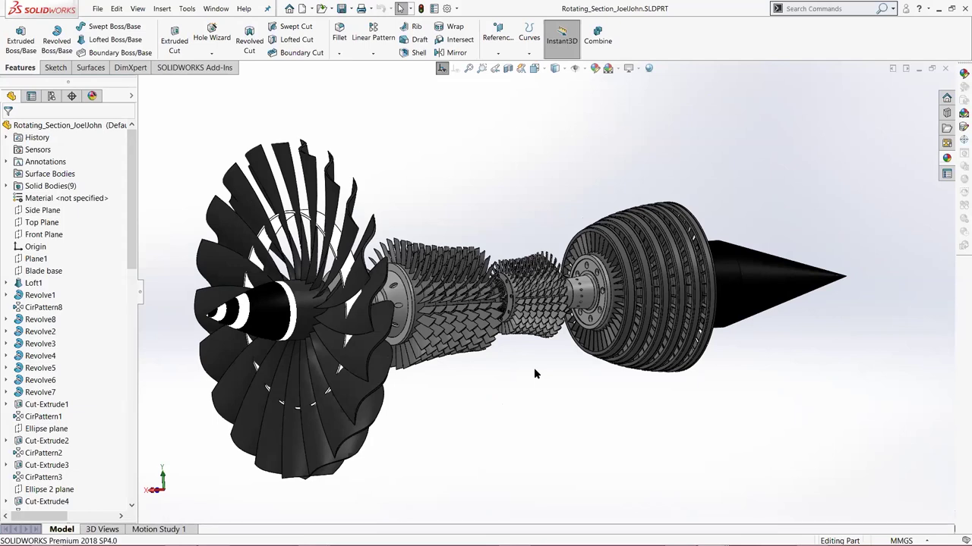
middle_drag(496, 406, 492, 411)
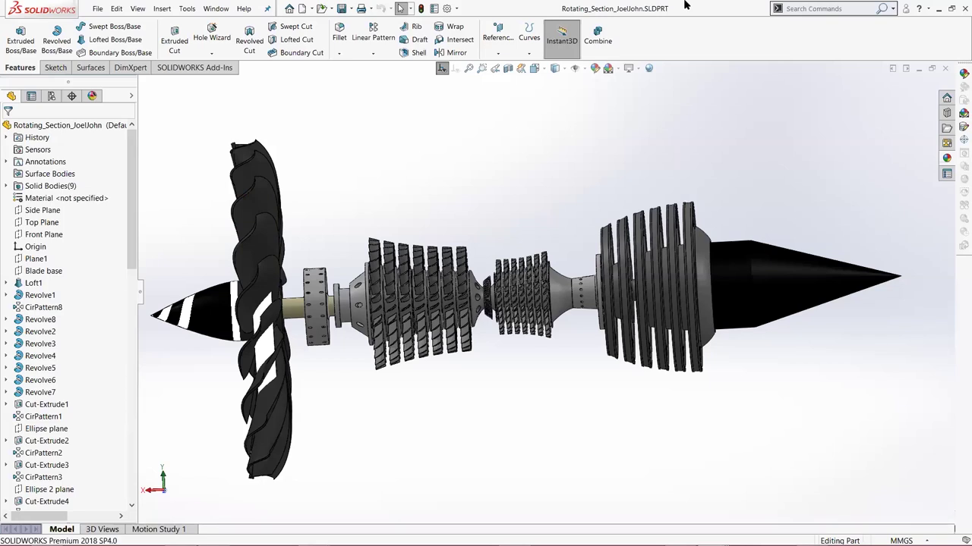
Circle the fan, front compressor and turbine with the screen annotation pen, and add tick marks at the compressor and turbine
mouse_move(256, 112)
mouse_down()
mouse_move(266, 448)
mouse_move(292, 436)
mouse_move(281, 115)
mouse_up()
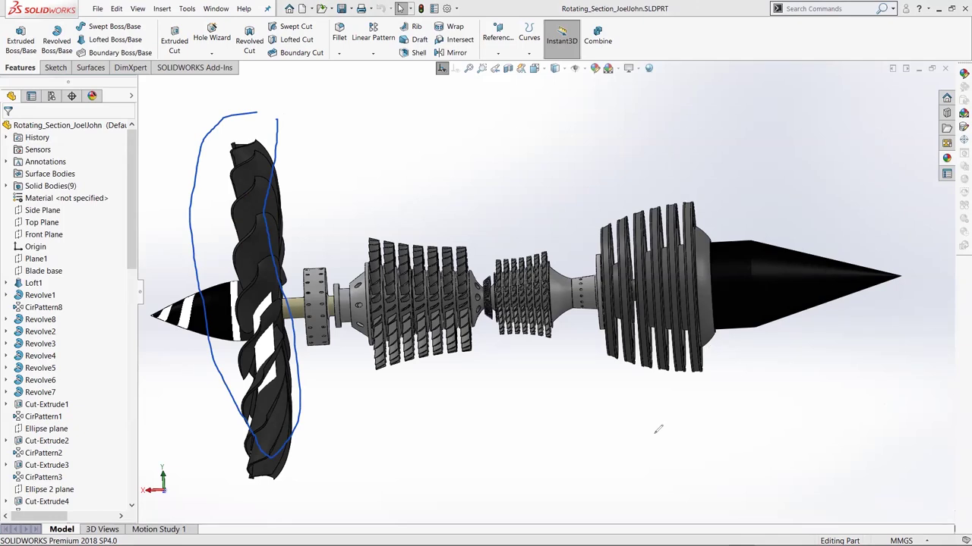
mouse_move(475, 218)
mouse_down()
mouse_move(454, 204)
mouse_move(340, 273)
mouse_move(392, 402)
mouse_move(476, 321)
mouse_move(459, 211)
mouse_up()
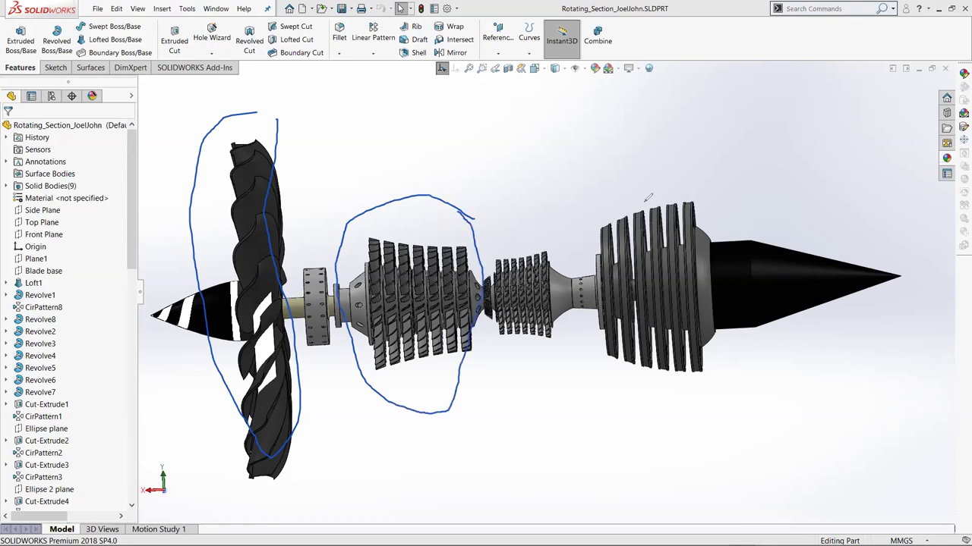
mouse_move(711, 190)
mouse_down()
mouse_move(669, 168)
mouse_move(633, 214)
mouse_move(633, 298)
mouse_move(697, 414)
mouse_move(714, 205)
mouse_move(696, 195)
mouse_move(692, 150)
mouse_up()
drag(420, 233, 485, 176)
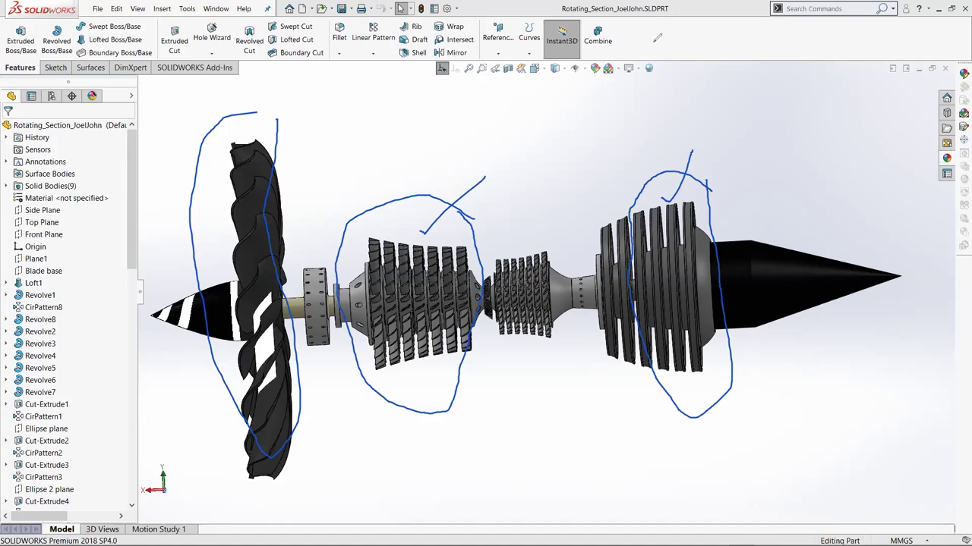
Examine the blade rows of the front compressor up close and in relation to the whole rotating section
scroll(422, 251, down, 4)
scroll(542, 288, up, 3)
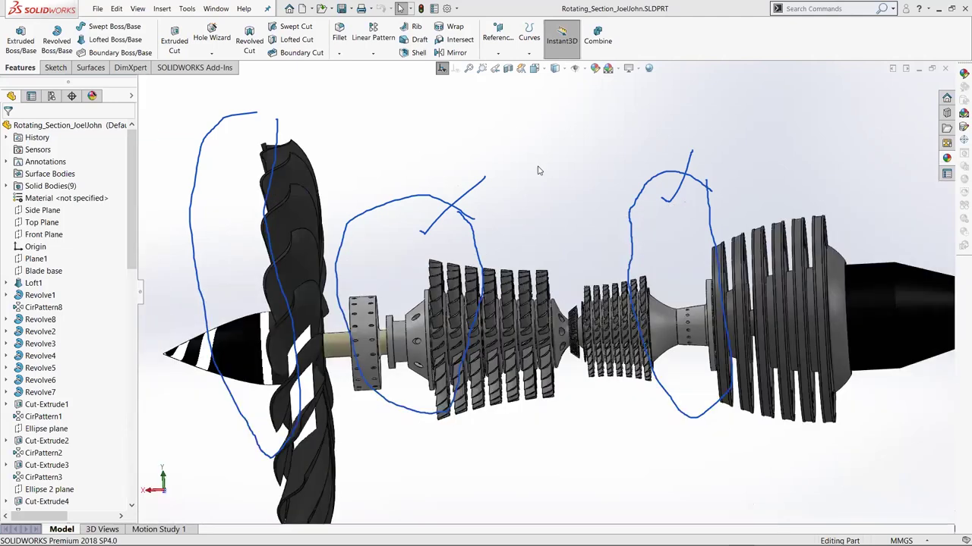
scroll(495, 296, down, 2)
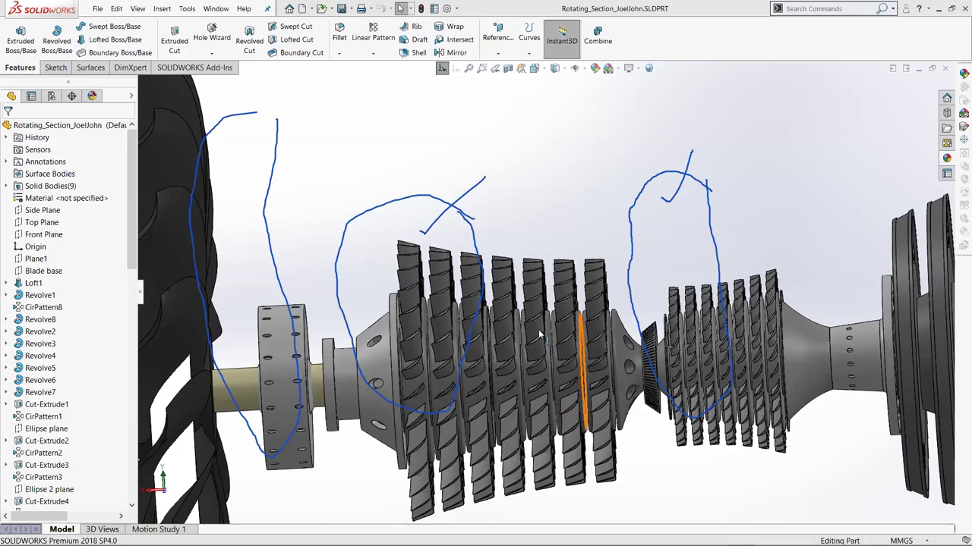
scroll(504, 358, down, 5)
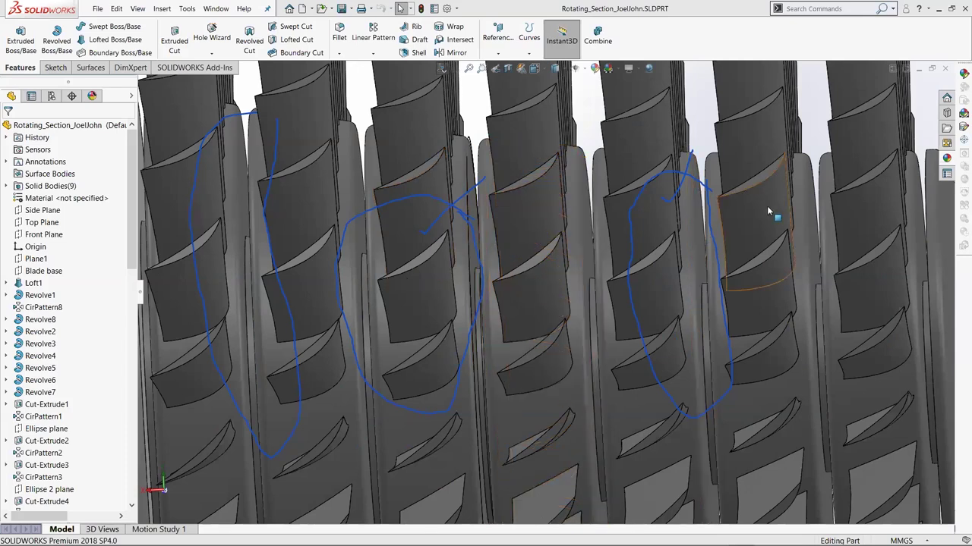
scroll(535, 266, up, 5)
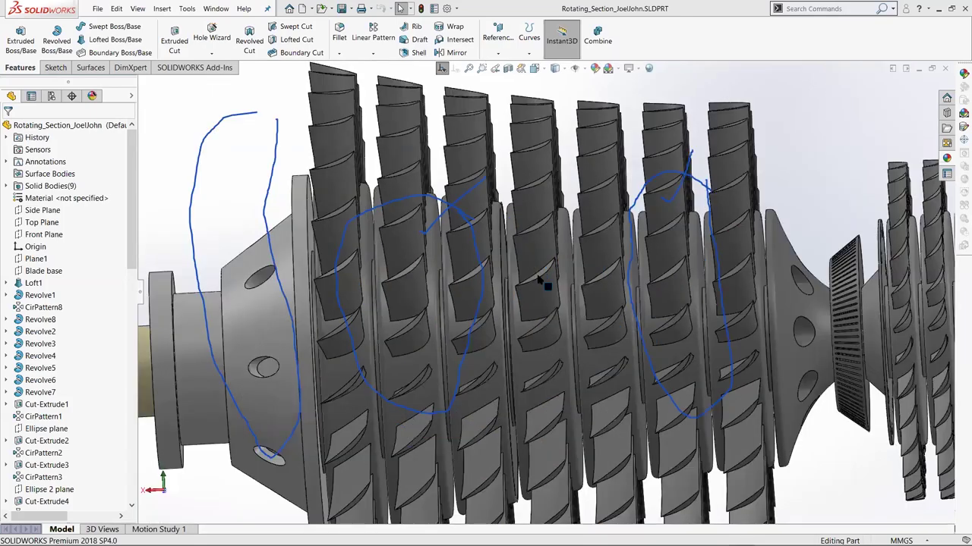
scroll(536, 265, up, 3)
scroll(538, 265, down, 2)
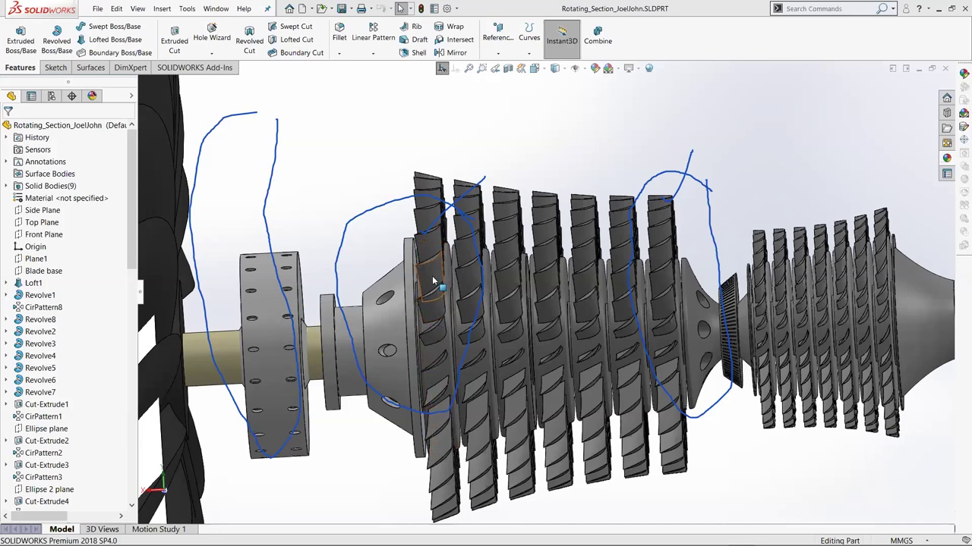
scroll(560, 304, up, 5)
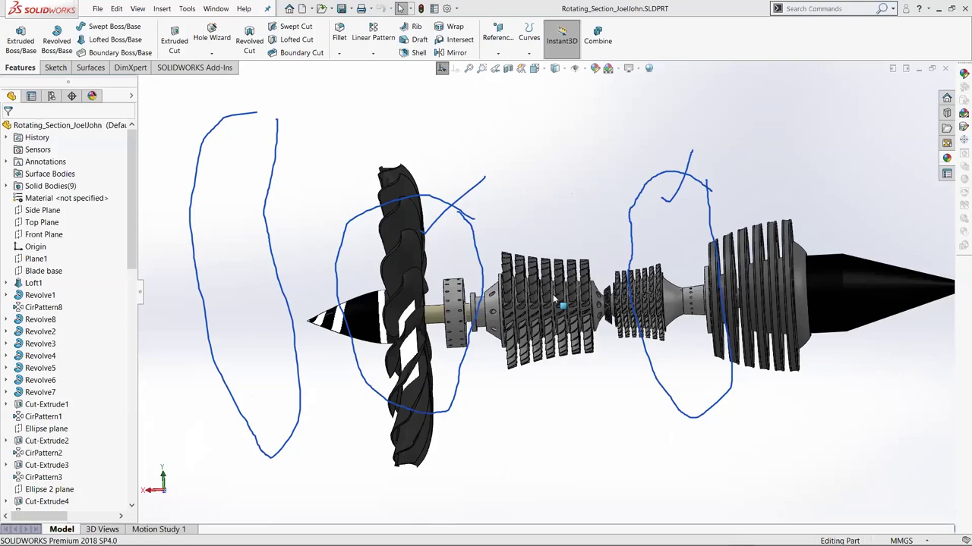
Switch to the browser to view the GE90 Engine page, and return to SOLIDWORKS
key(alt+Tab)
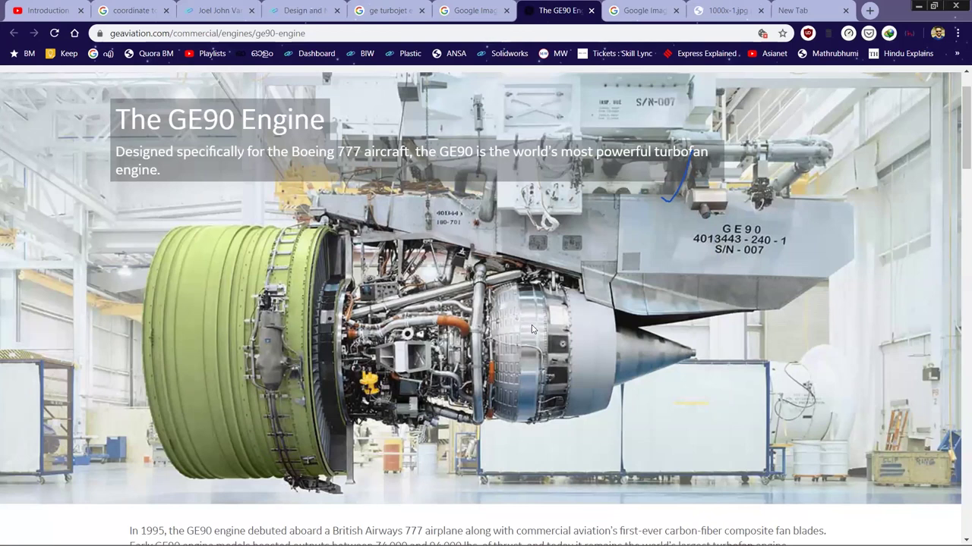
key(alt+Tab)
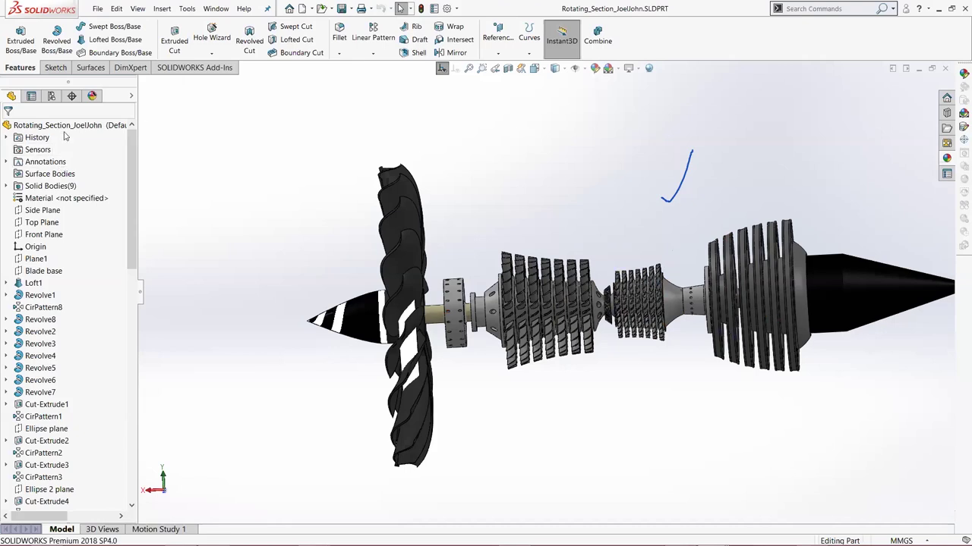
Switch to the jet engine assembly and open its casing component as a separate part
key(ctrl+Tab)
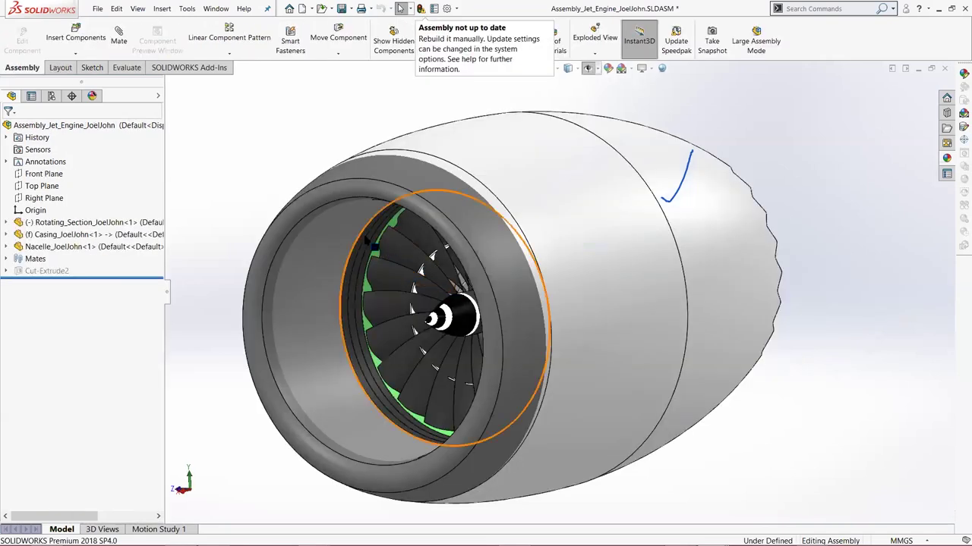
right_click(366, 240)
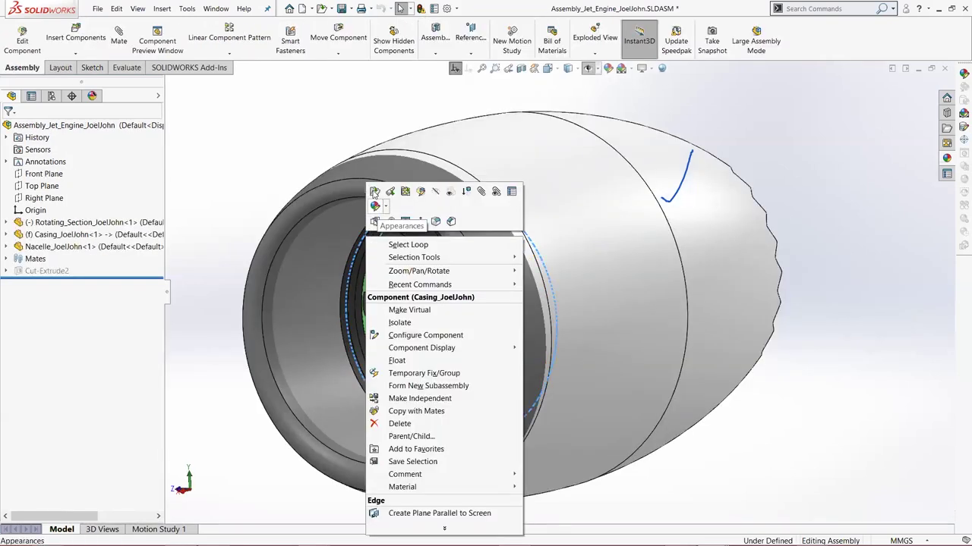
click(375, 193)
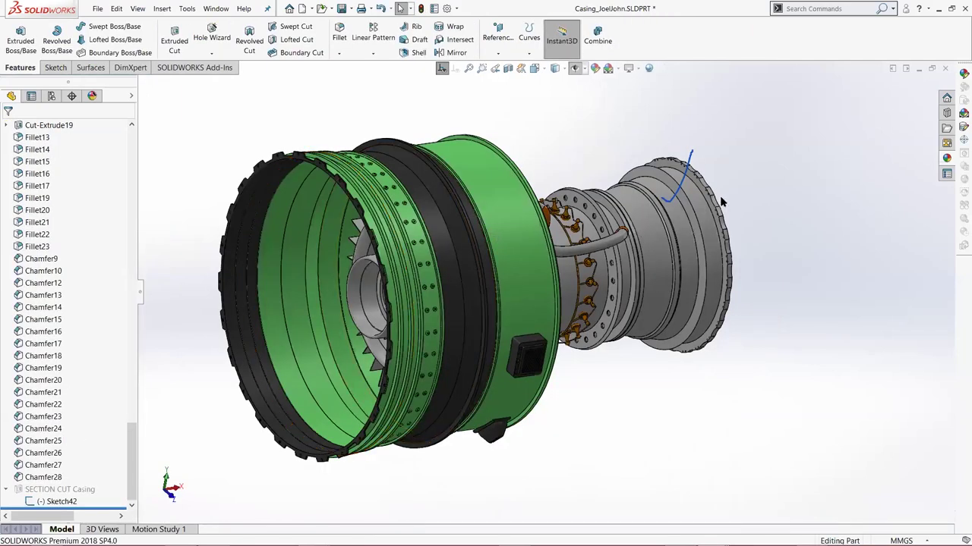
Unsuppress the SECTION CUT Casing feature and inspect the stator blades inside the cut-open casing
scroll(739, 202, up, 1)
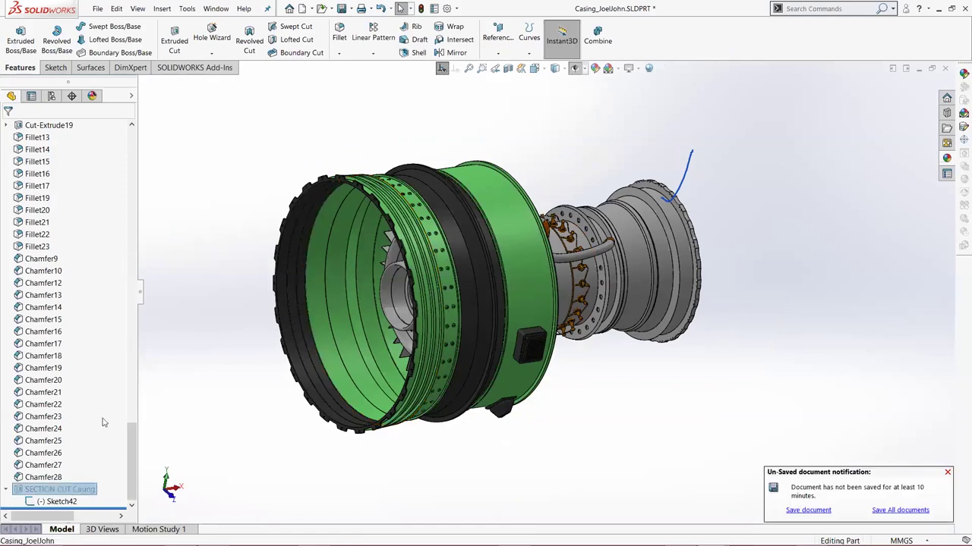
right_click(84, 490)
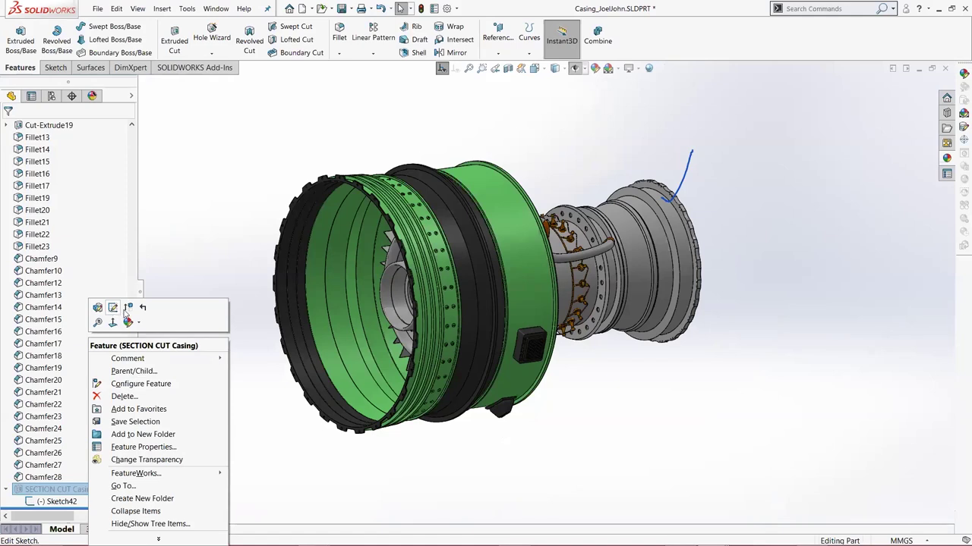
click(129, 309)
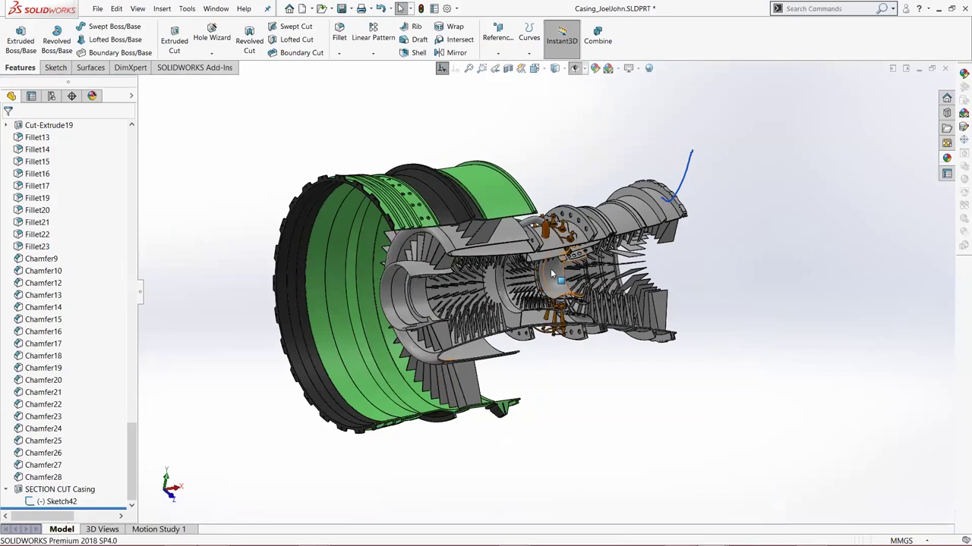
middle_drag(524, 245, 544, 287)
scroll(528, 271, down, 5)
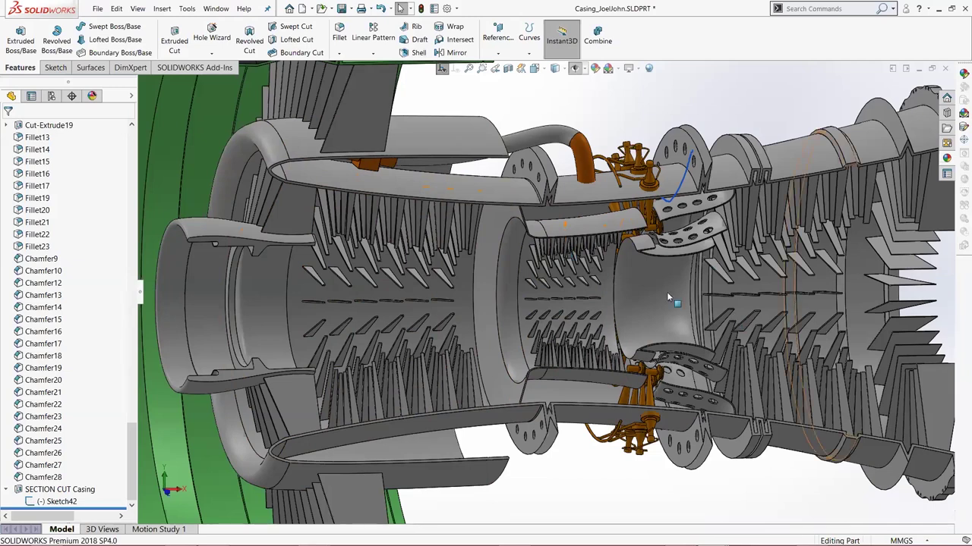
scroll(666, 291, up, 2)
scroll(627, 318, up, 1)
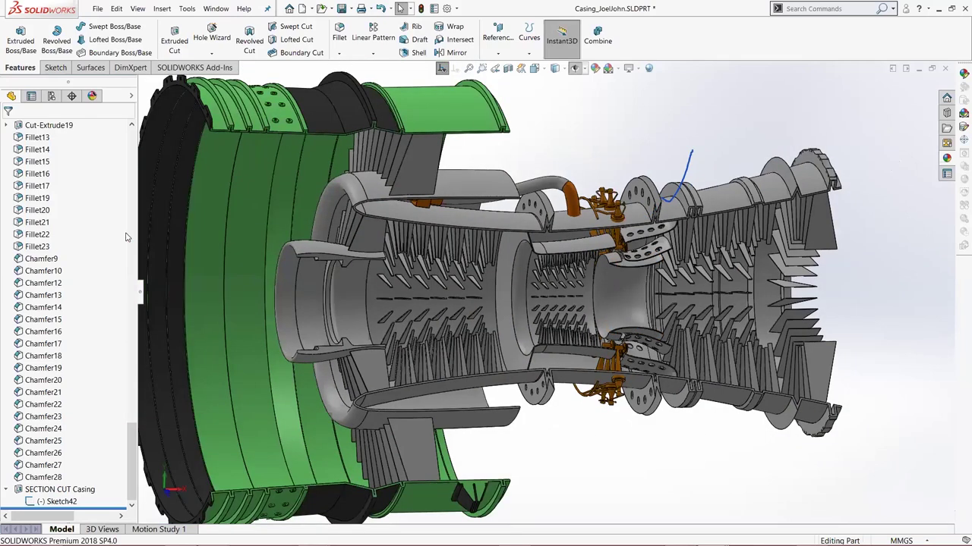
Return to the rotating section part and examine its turbine stages, rear compressor and shaft from several angles
key(ctrl+Tab)
key(ctrl+Tab)
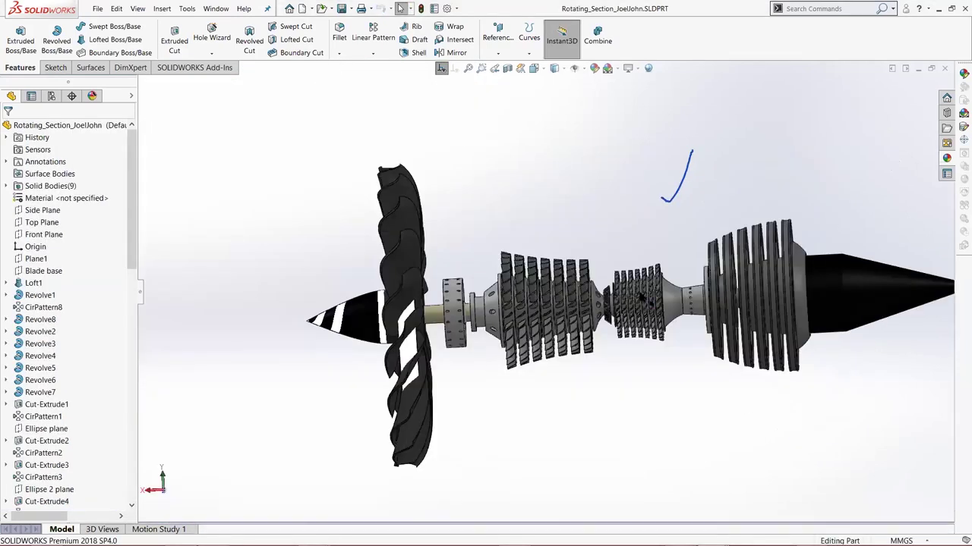
middle_drag(675, 262, 772, 284)
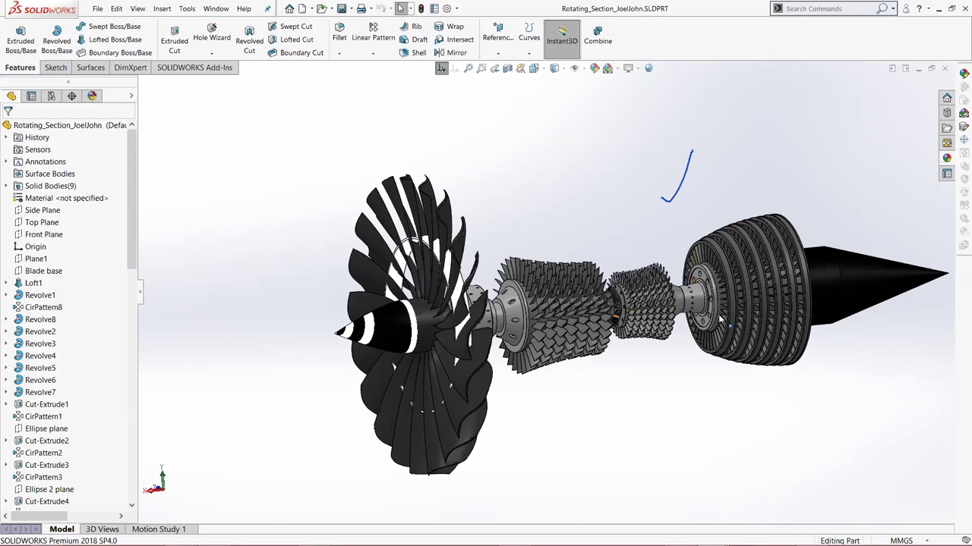
middle_drag(794, 349, 773, 328)
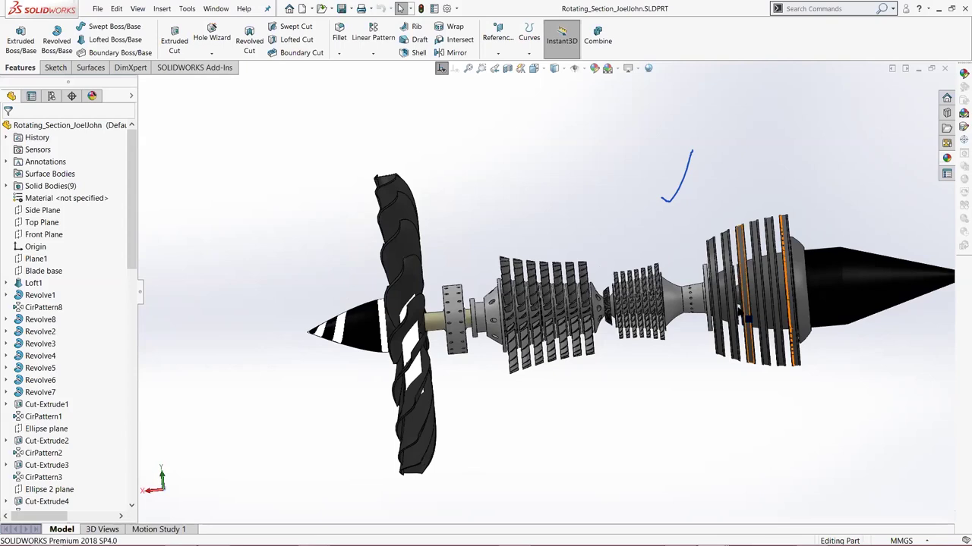
scroll(747, 315, down, 6)
scroll(520, 245, up, 5)
scroll(494, 237, down, 6)
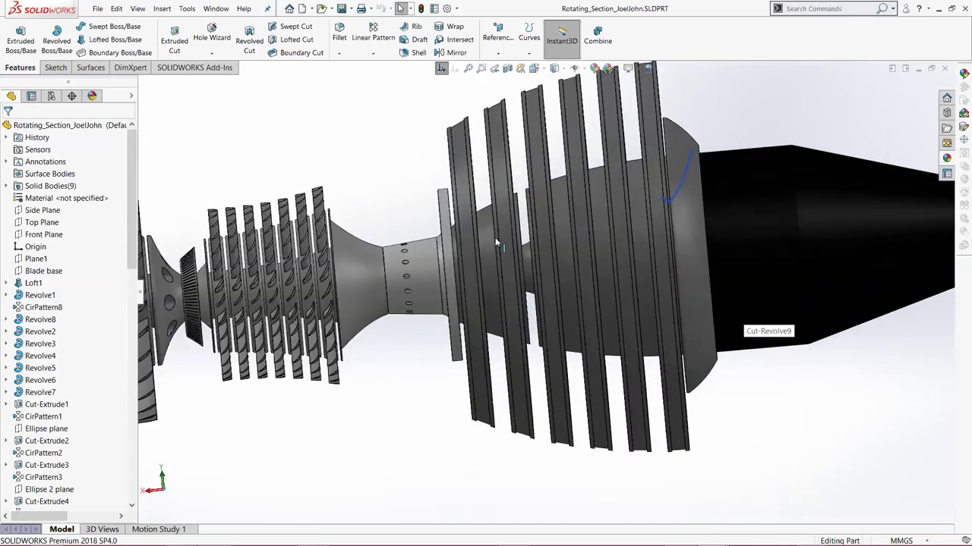
scroll(496, 243, down, 2)
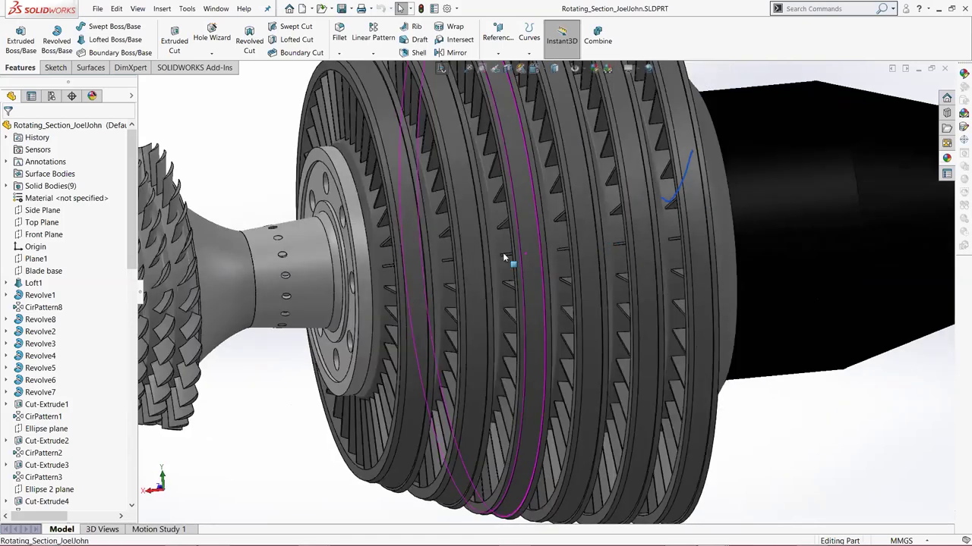
scroll(504, 256, down, 5)
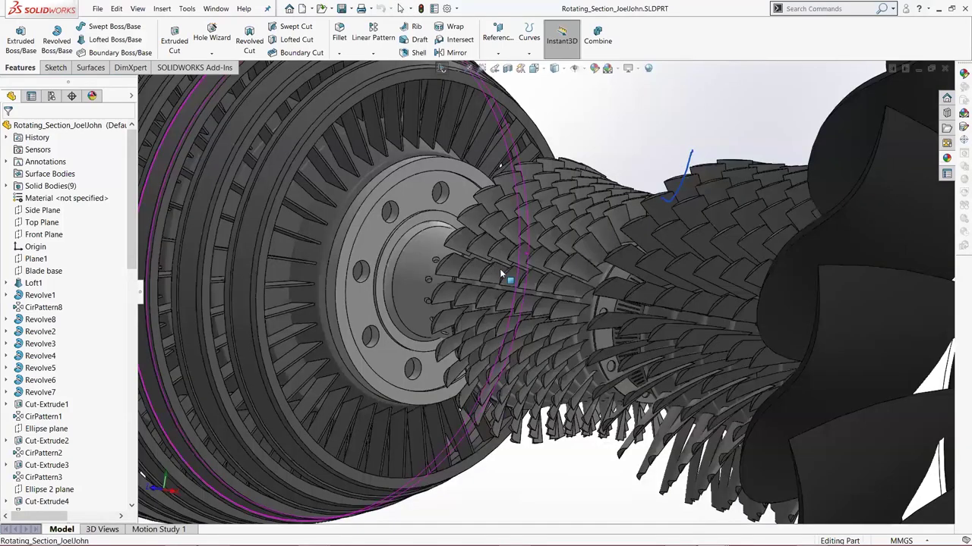
key(ctrl+2)
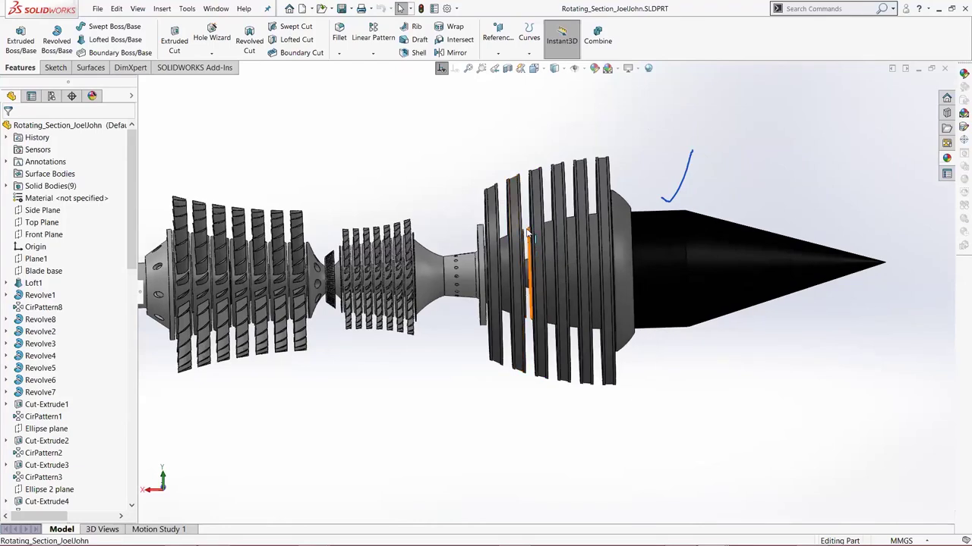
middle_drag(529, 234, 412, 331)
scroll(220, 319, up, 1)
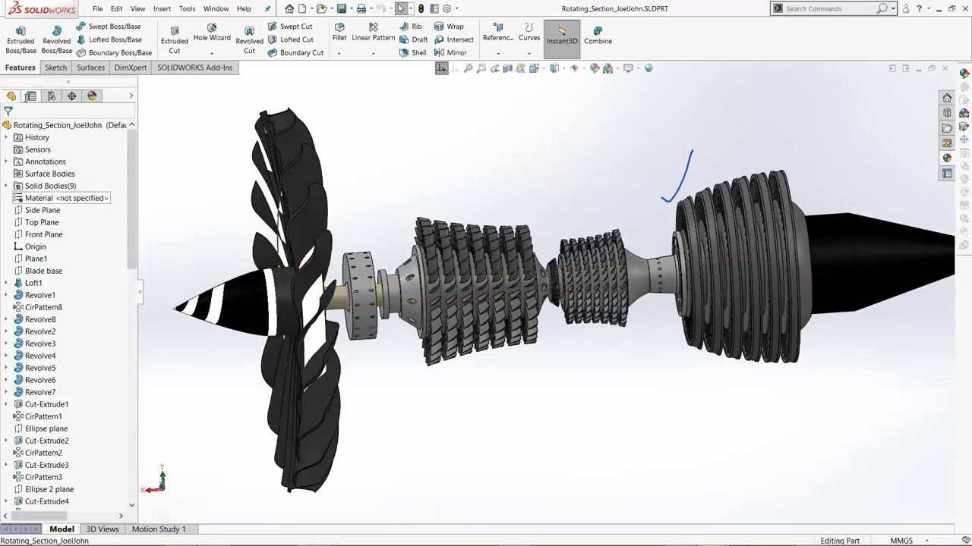
Go back to the sectioned casing part and inspect its compressor stator rows up close
key(ctrl+Tab)
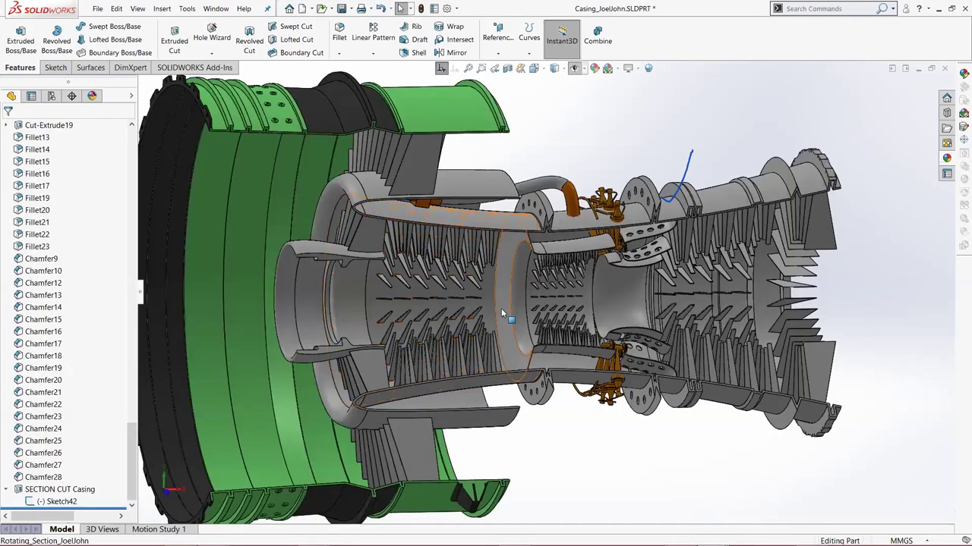
scroll(500, 313, up, 3)
middle_drag(499, 316, 510, 347)
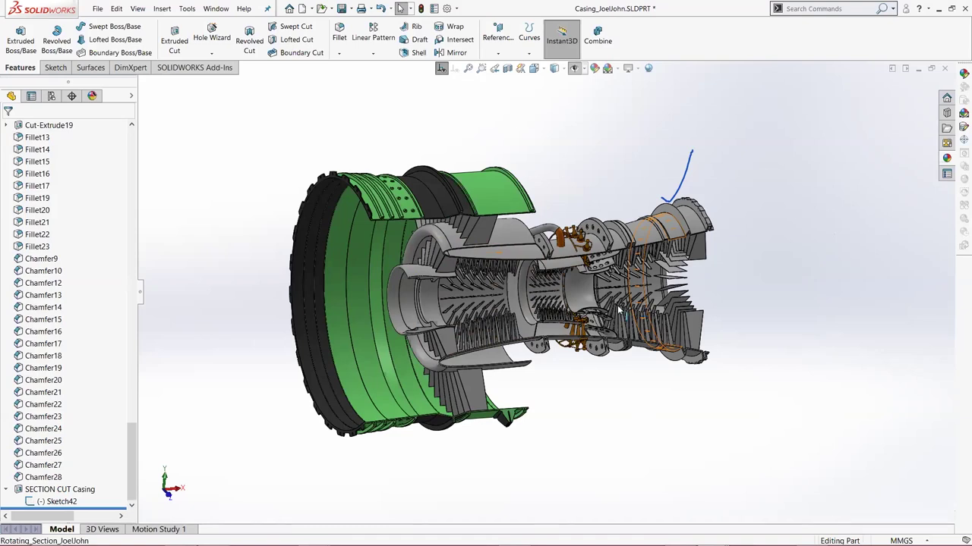
scroll(506, 273, down, 3)
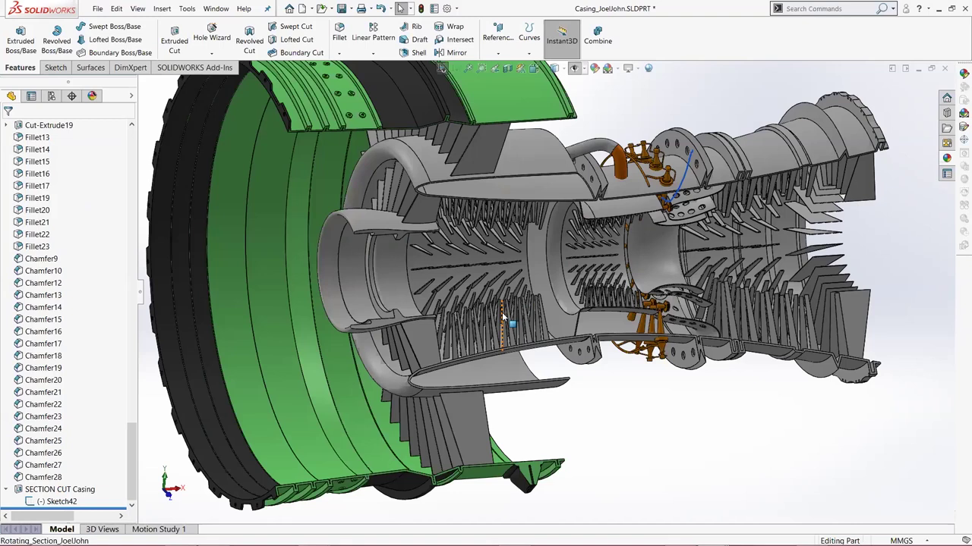
scroll(503, 318, down, 3)
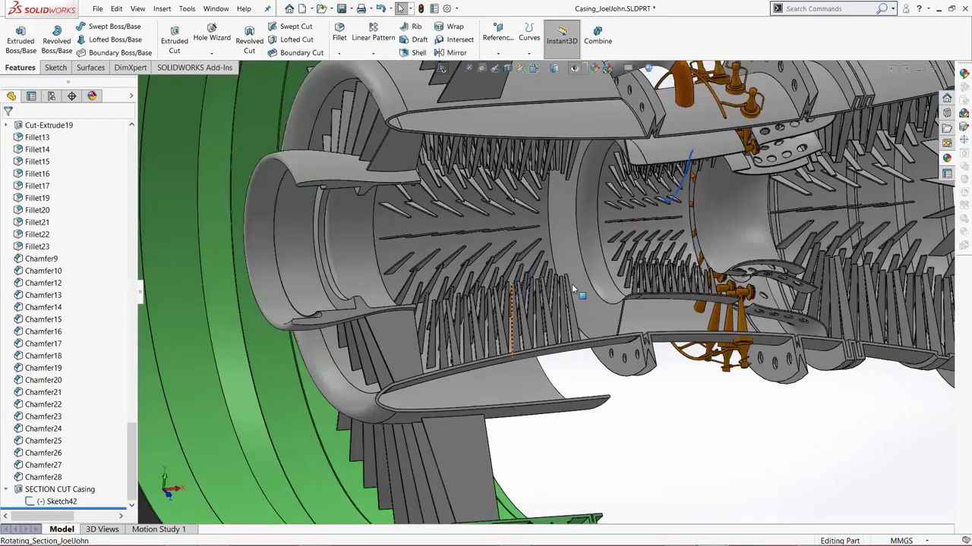
Inspect the stator blade rows inside the sectioned casing from the side and towards the front inlet
middle_drag(572, 286, 494, 279)
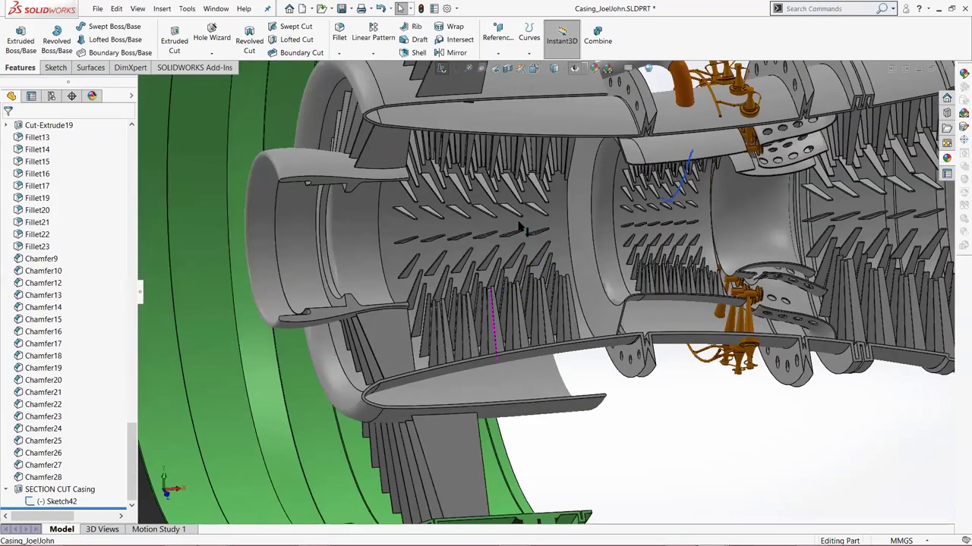
middle_drag(523, 227, 509, 352)
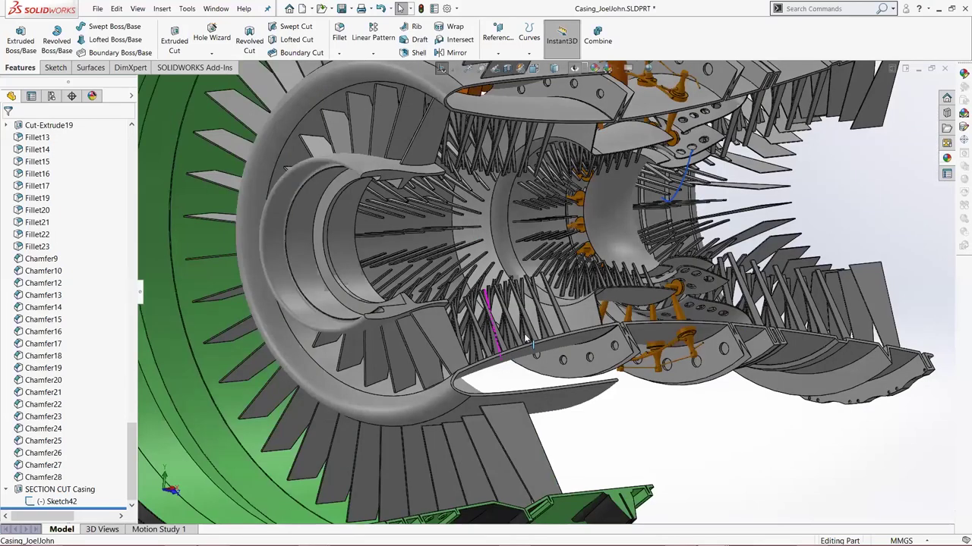
key(ctrl+shift+z)
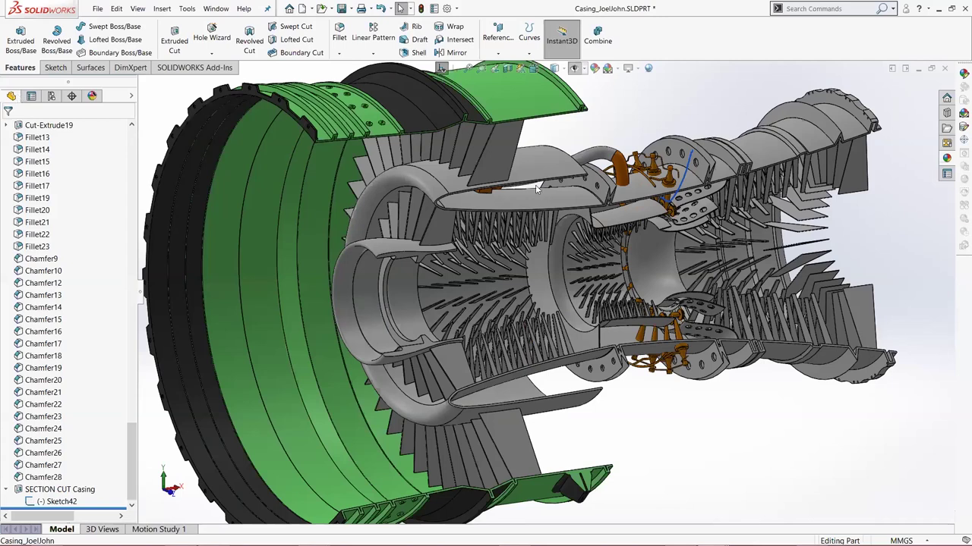
Switch to the jet engine assembly and hide the nacelle component
key(ctrl+Tab)
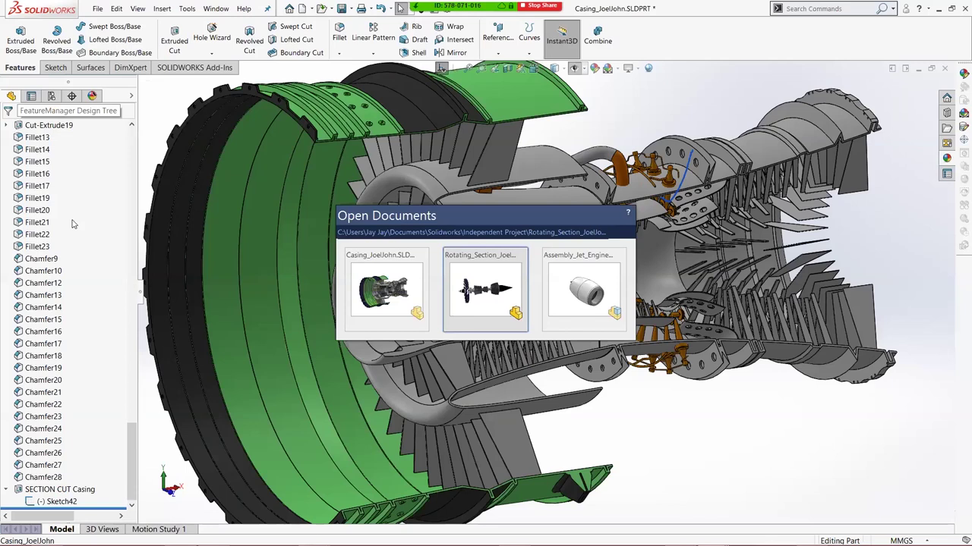
key(Escape)
key(ctrl+Tab)
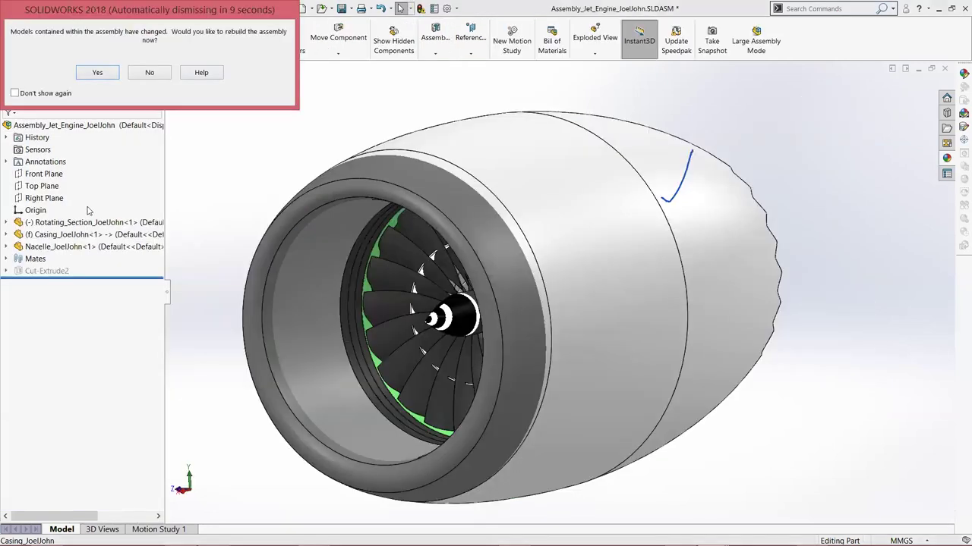
key(Escape)
right_click(57, 247)
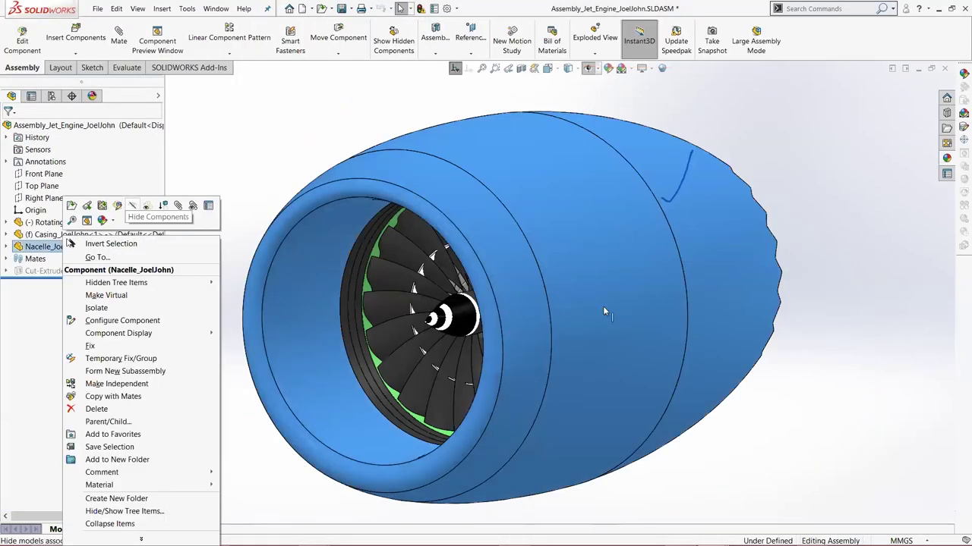
click(122, 214)
Turn the rotating section inside the cut-open casing to demonstrate the motion of the compressor blades
middle_drag(562, 331, 528, 277)
middle_drag(556, 226, 535, 239)
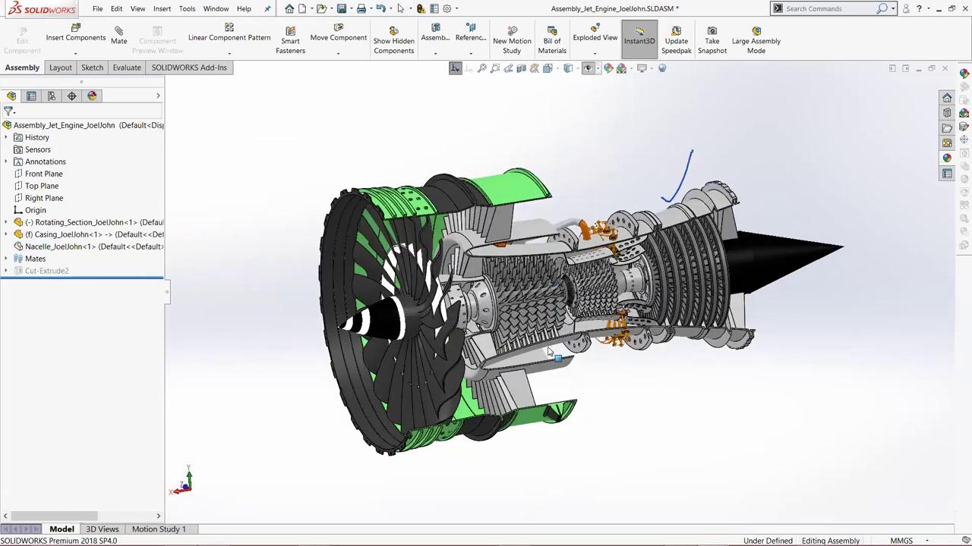
scroll(501, 228, down, 3)
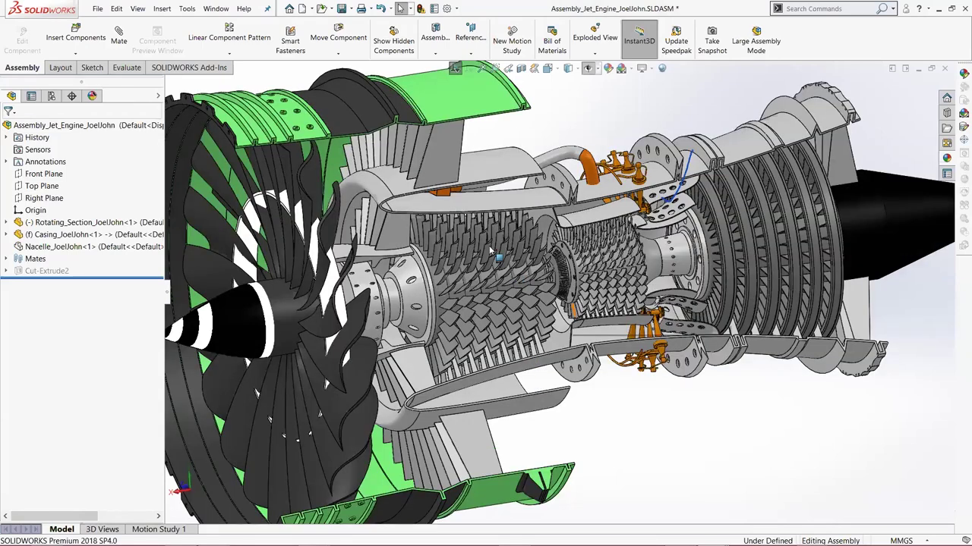
scroll(468, 231, down, 2)
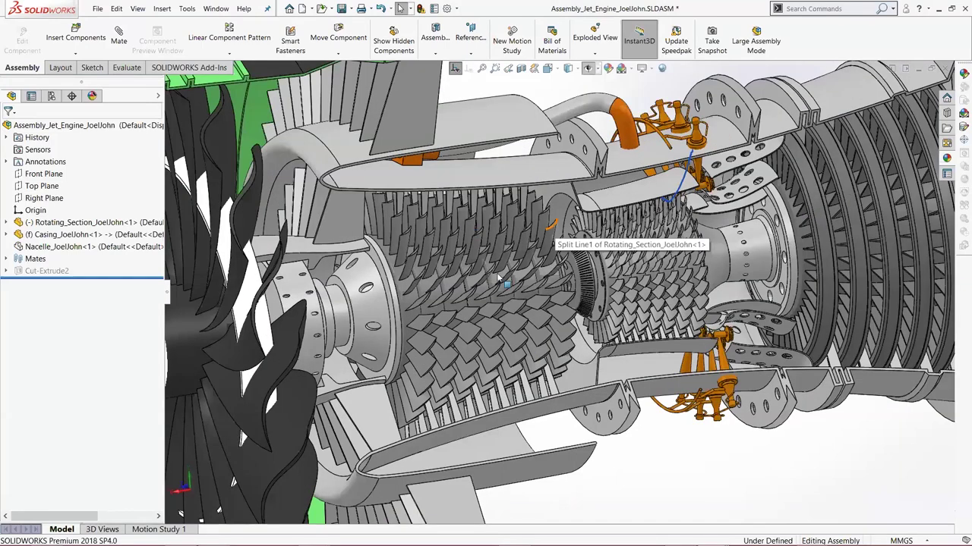
scroll(466, 258, down, 1)
drag(456, 250, 480, 292)
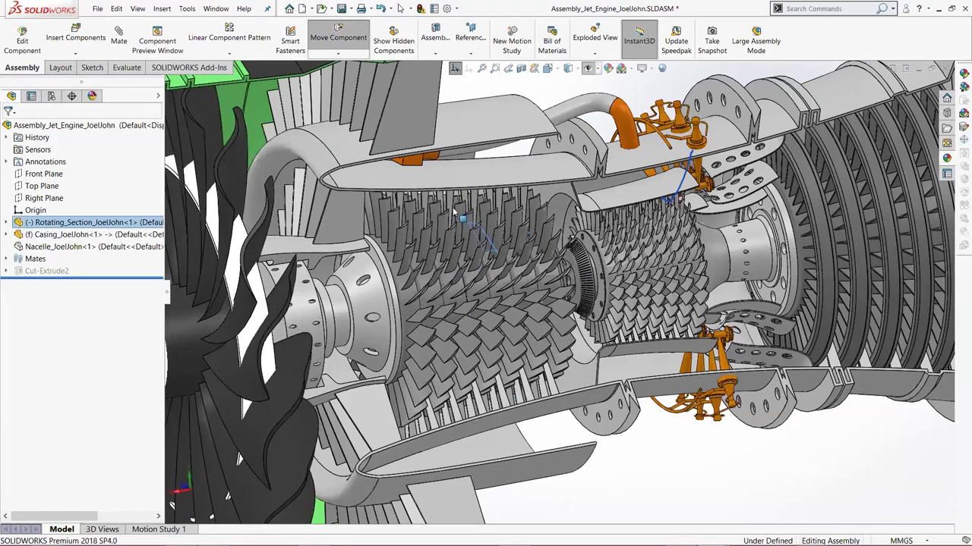
scroll(517, 409, down, 2)
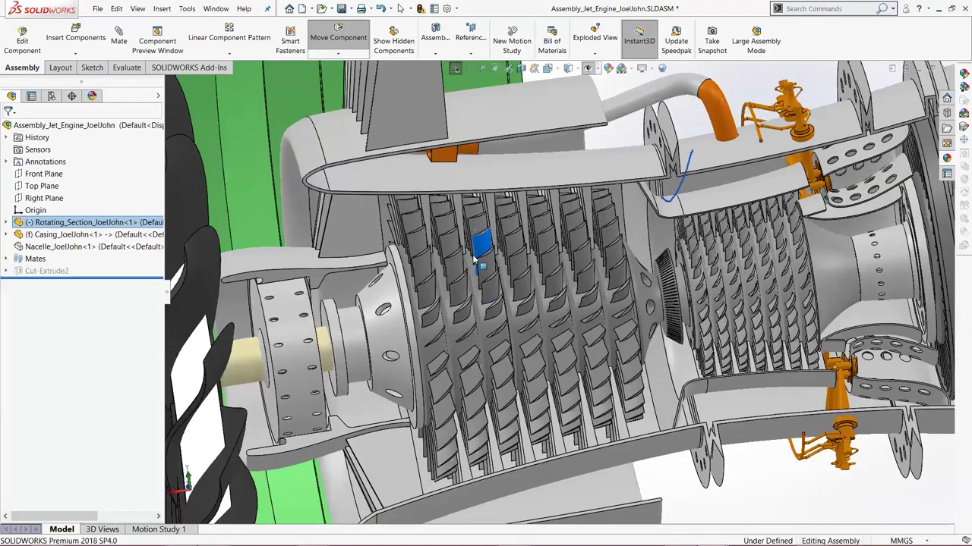
key(ctrl+z)
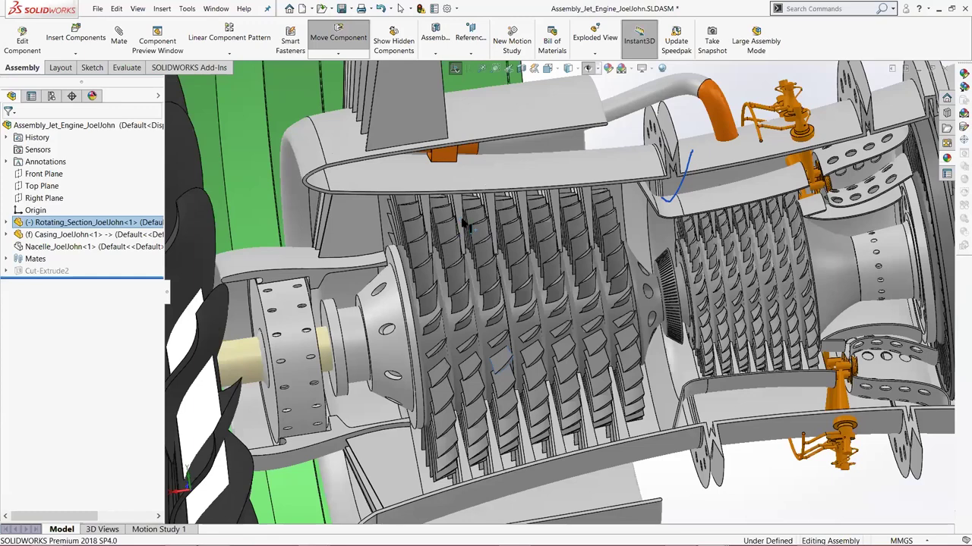
key(Escape)
Turn the rotating section slightly further while viewing the front compressor blades between the casing's stator blades up close
scroll(459, 227, down, 4)
middle_drag(502, 376, 458, 353)
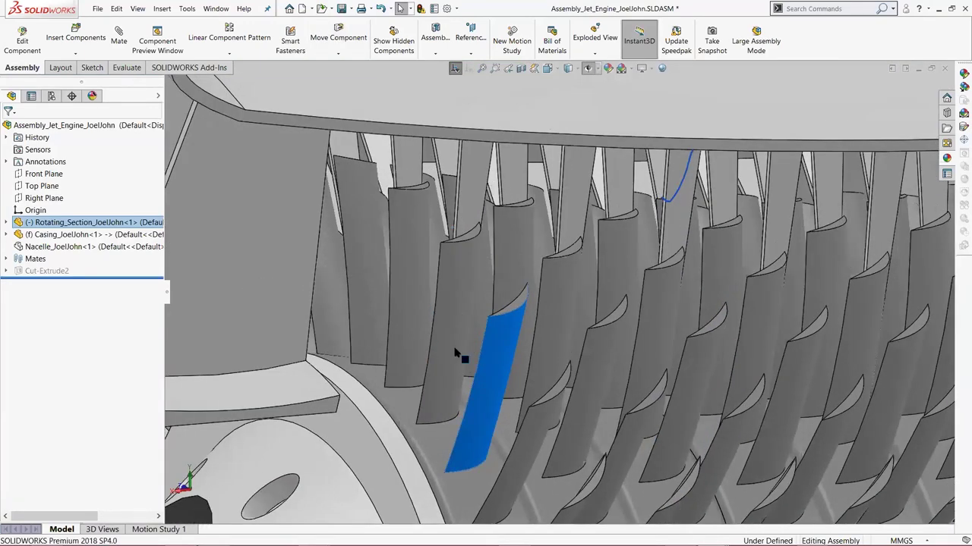
drag(458, 401, 498, 437)
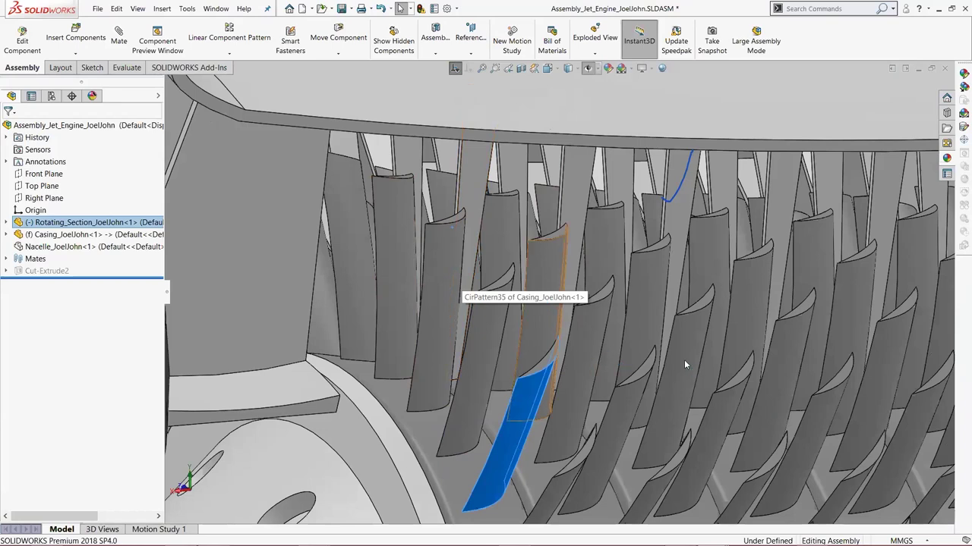
Examine the front compressor stages, the fan and the overall layout of the sectioned engine
scroll(642, 334, up, 4)
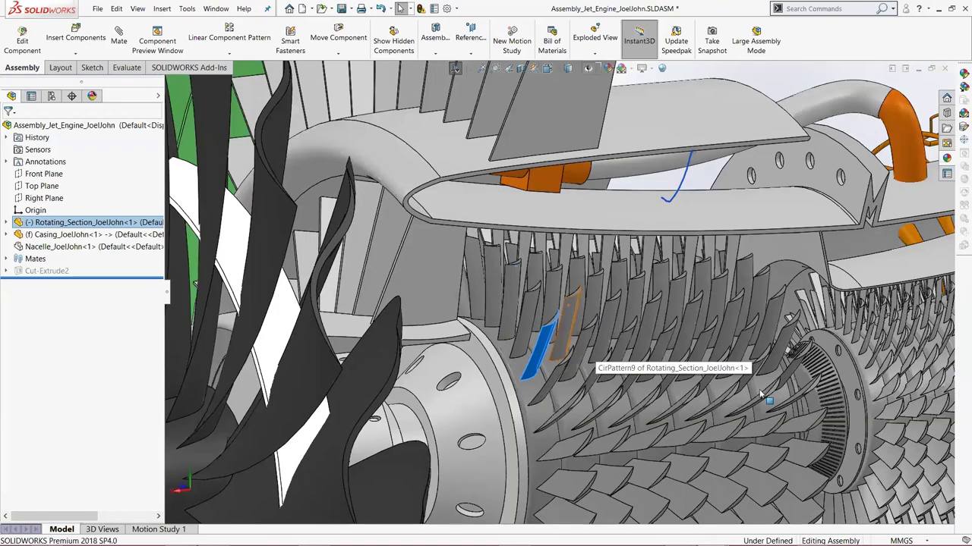
scroll(765, 389, down, 2)
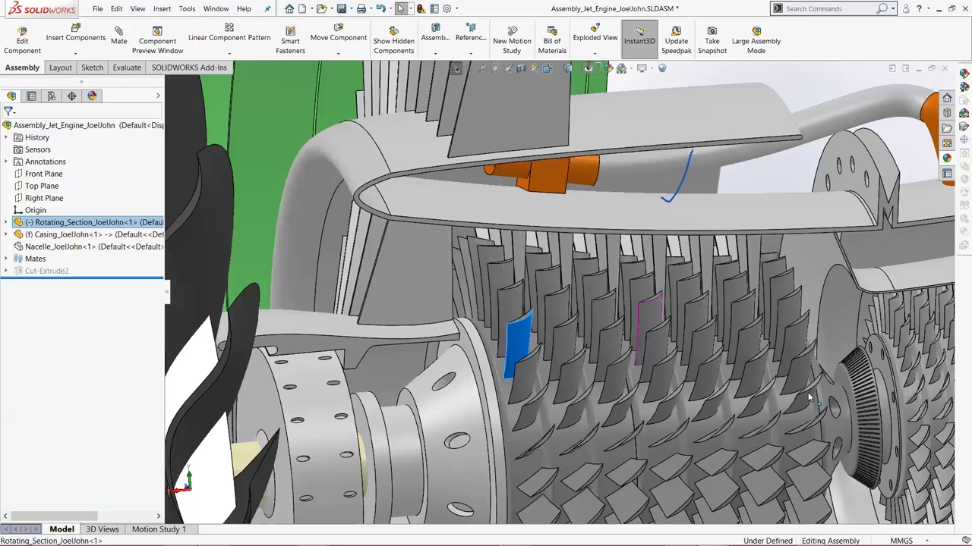
middle_drag(796, 330, 608, 278)
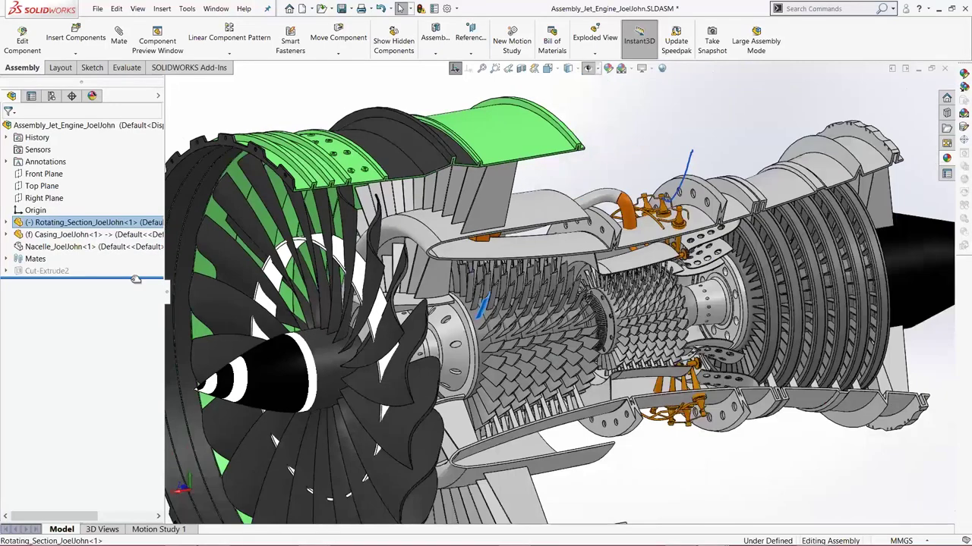
scroll(869, 346, down, 3)
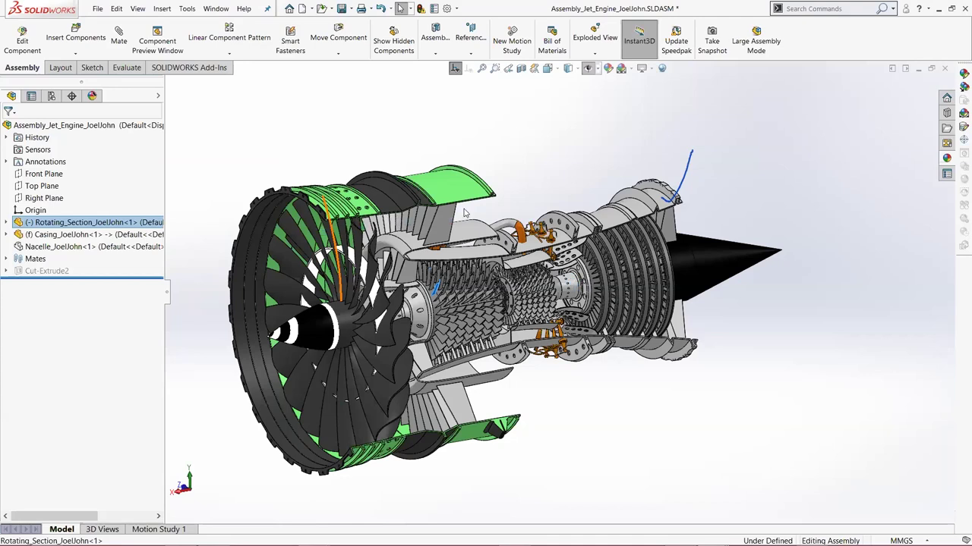
middle_drag(464, 213, 534, 89)
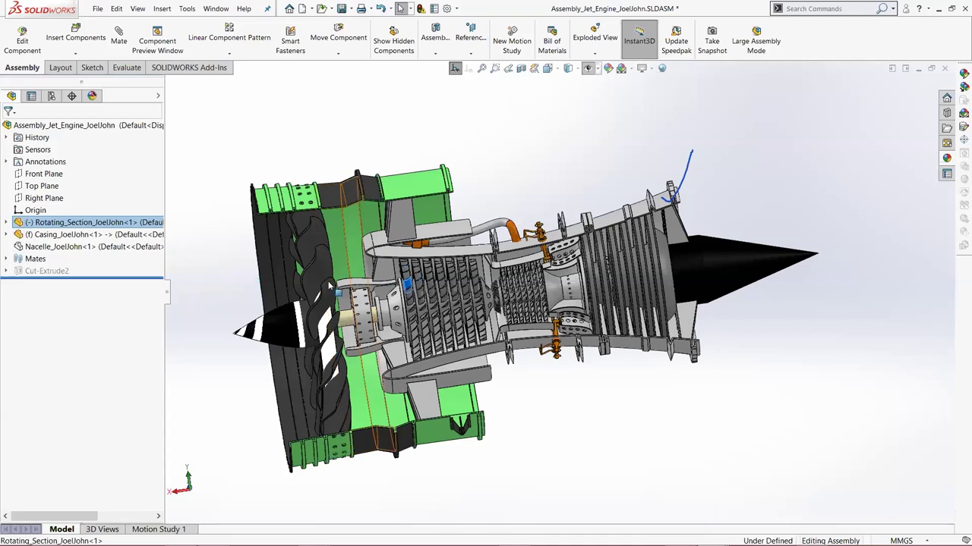
Examine the airflow path through both compressors to the orange fuel injectors and the perforated combustion chamber
scroll(379, 266, down, 4)
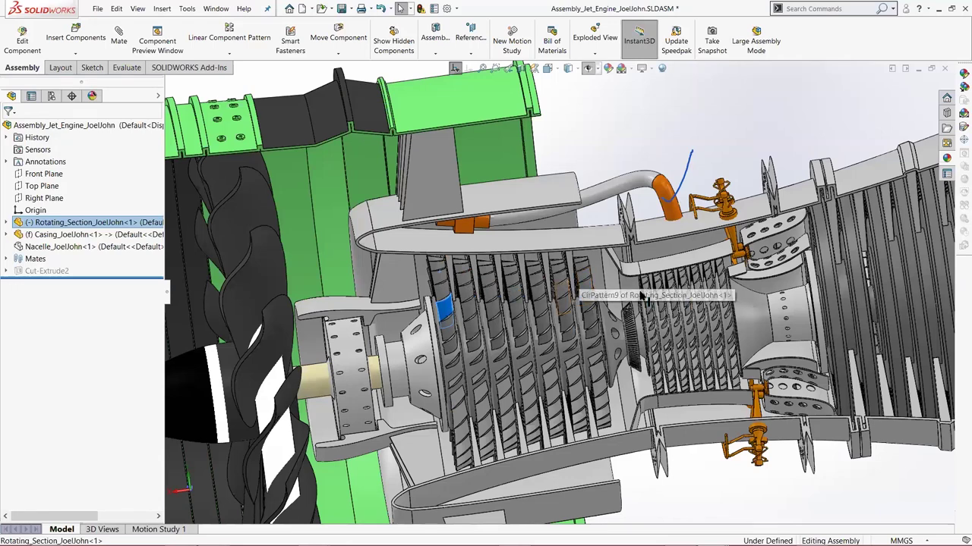
scroll(704, 274, down, 3)
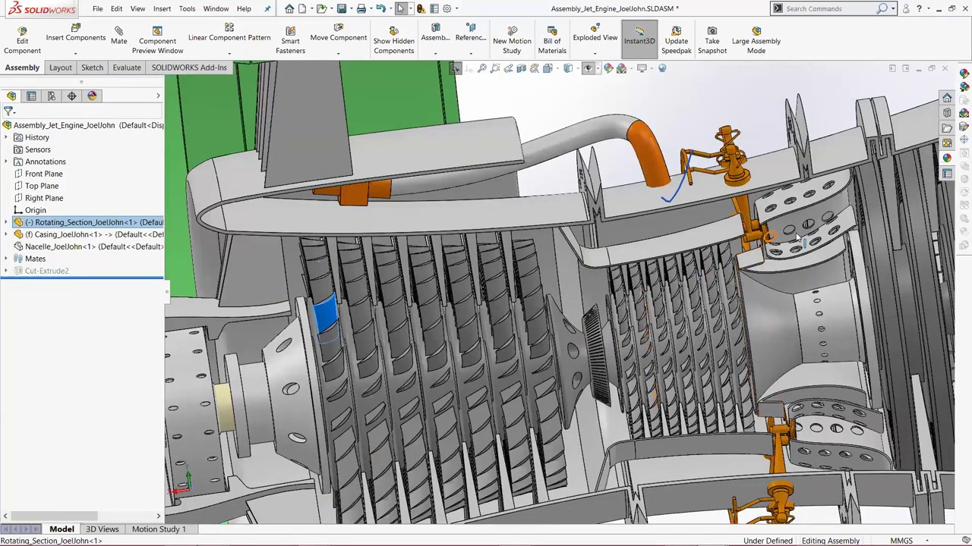
scroll(797, 241, down, 2)
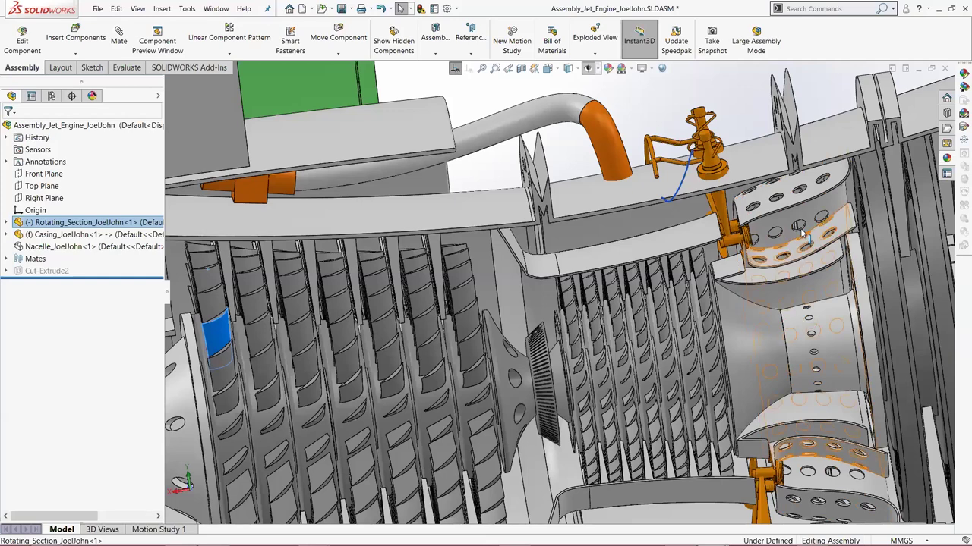
middle_drag(815, 241, 826, 222)
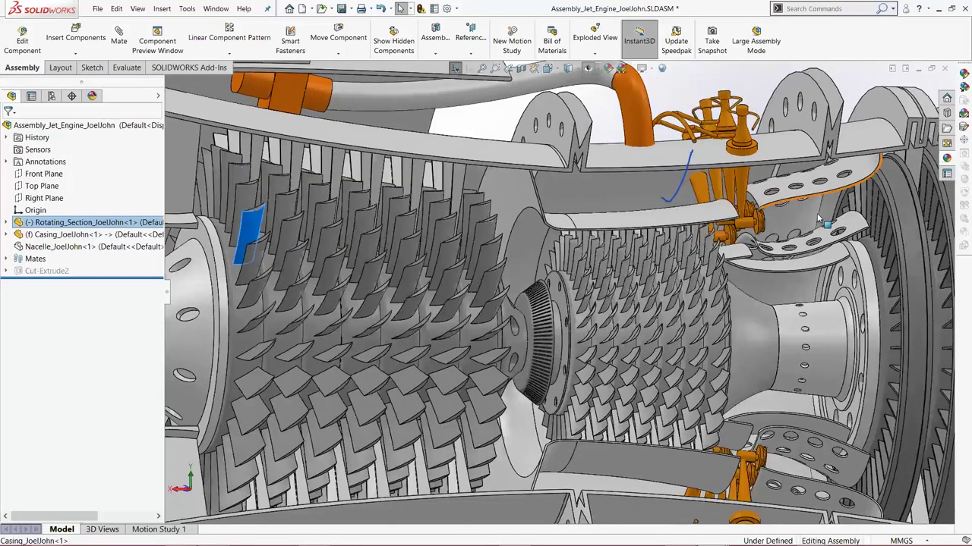
middle_drag(814, 267, 843, 264)
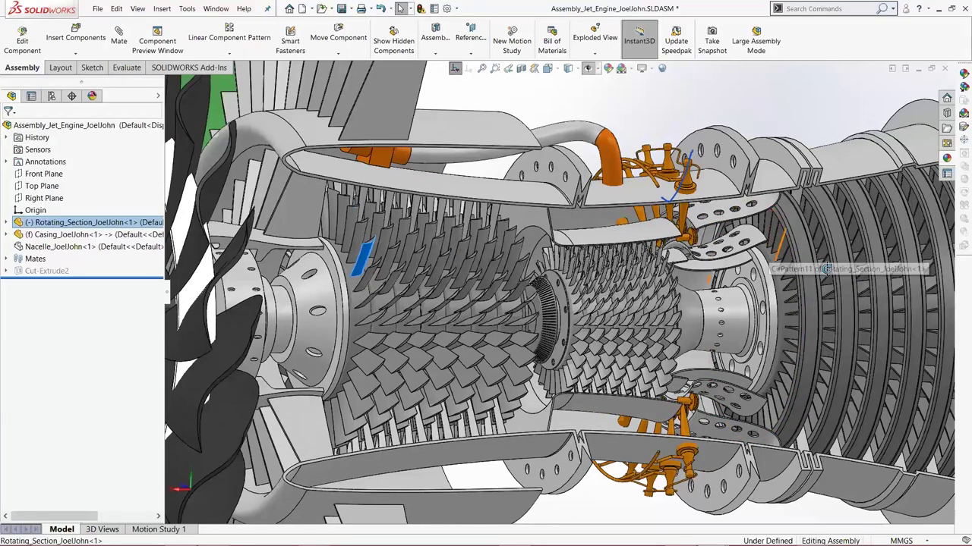
middle_drag(754, 270, 757, 251)
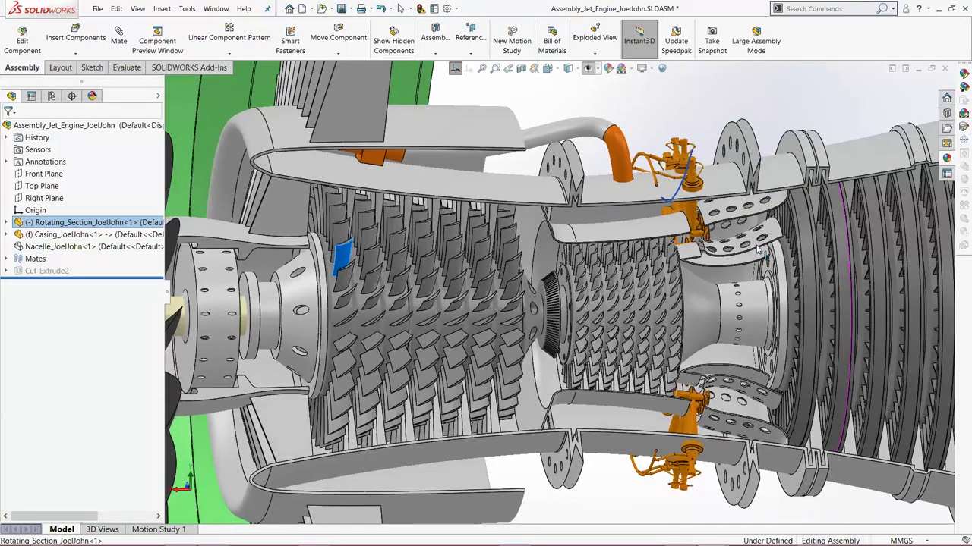
scroll(757, 251, up, 2)
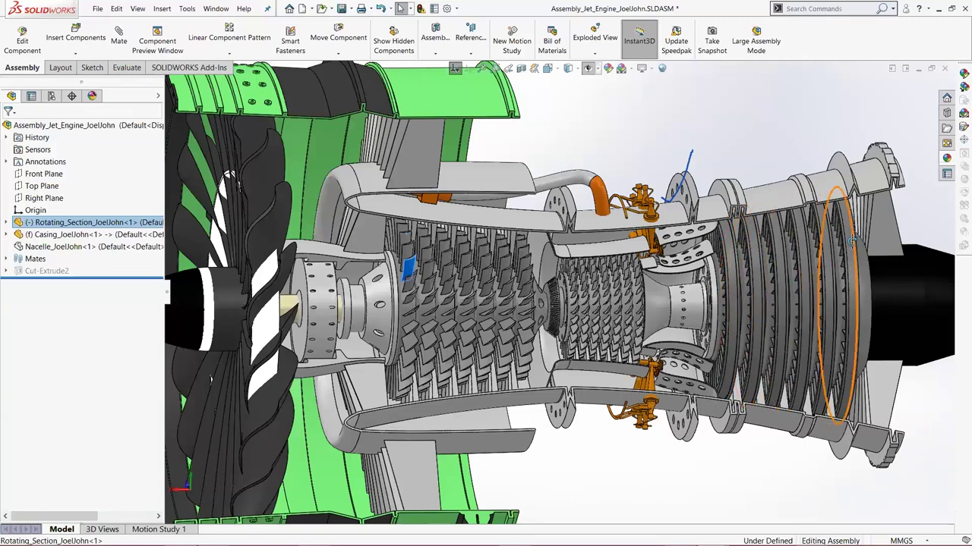
Examine the turbine stages, rear stator blades and exhaust cone at the back of the engine
middle_drag(857, 225, 954, 209)
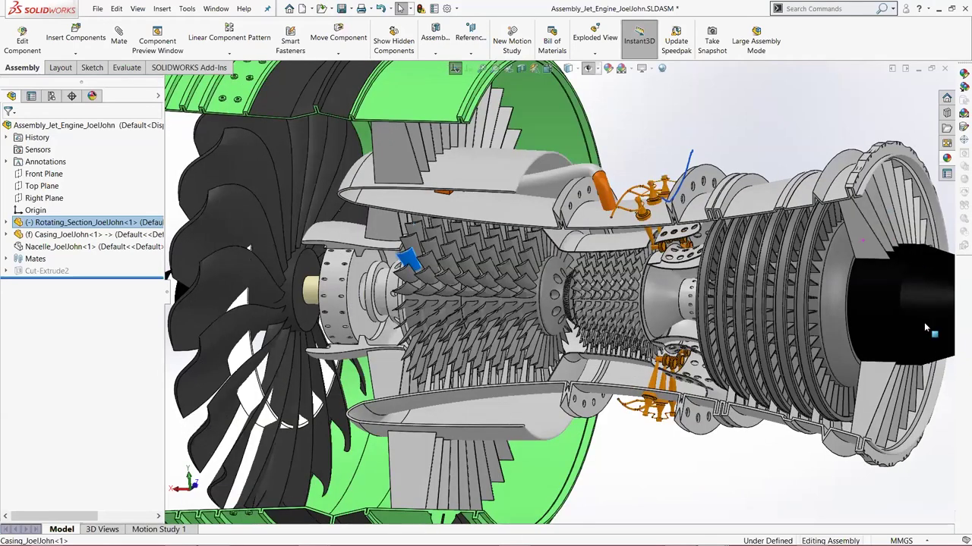
middle_drag(926, 328, 897, 287)
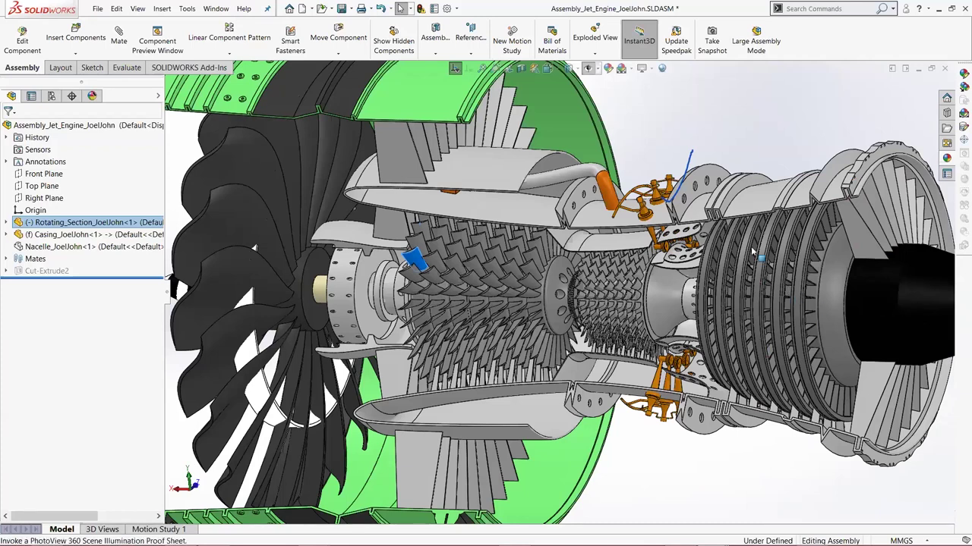
scroll(752, 248, up, 3)
middle_drag(807, 275, 815, 265)
middle_drag(682, 252, 834, 244)
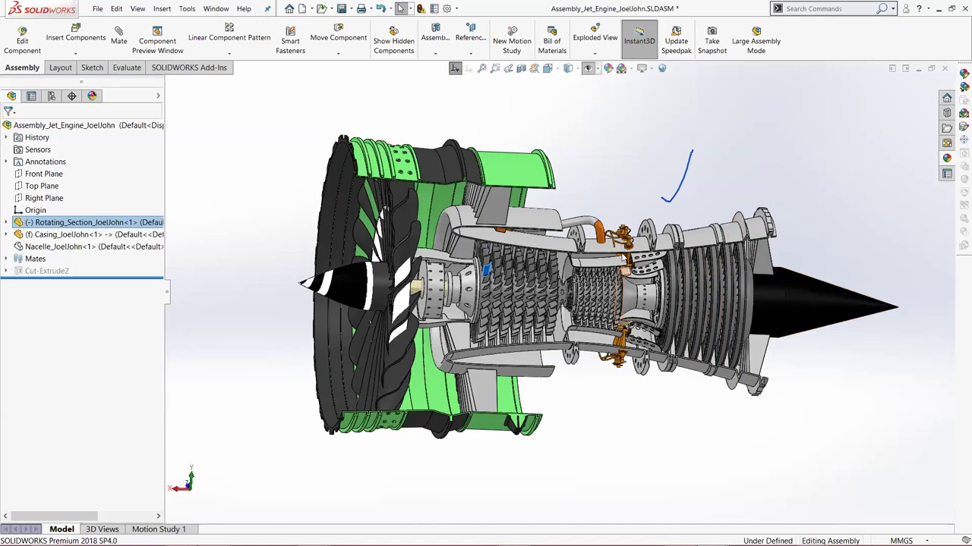
Review the core around the combustion chamber from above, front and rear, finishing with a view of the whole engine
scroll(643, 225, down, 2)
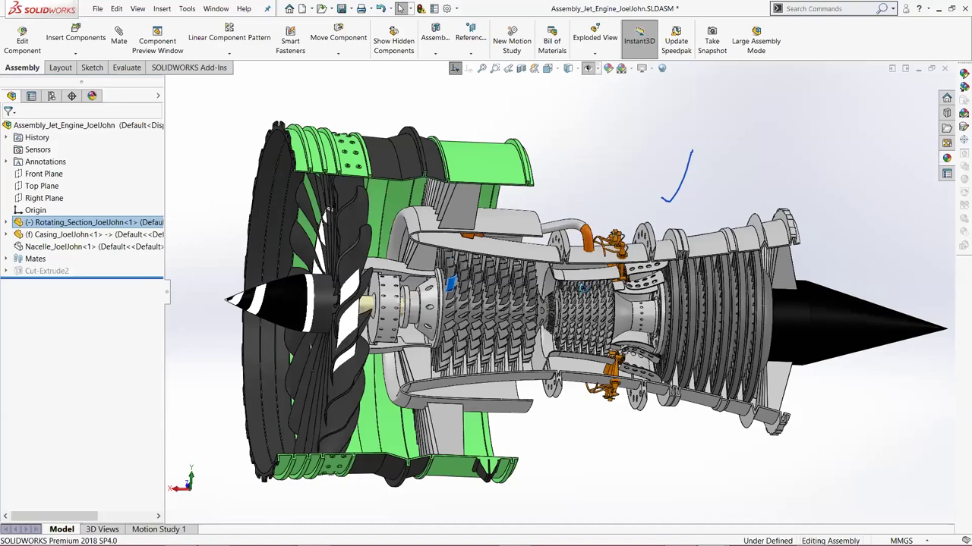
scroll(581, 286, down, 3)
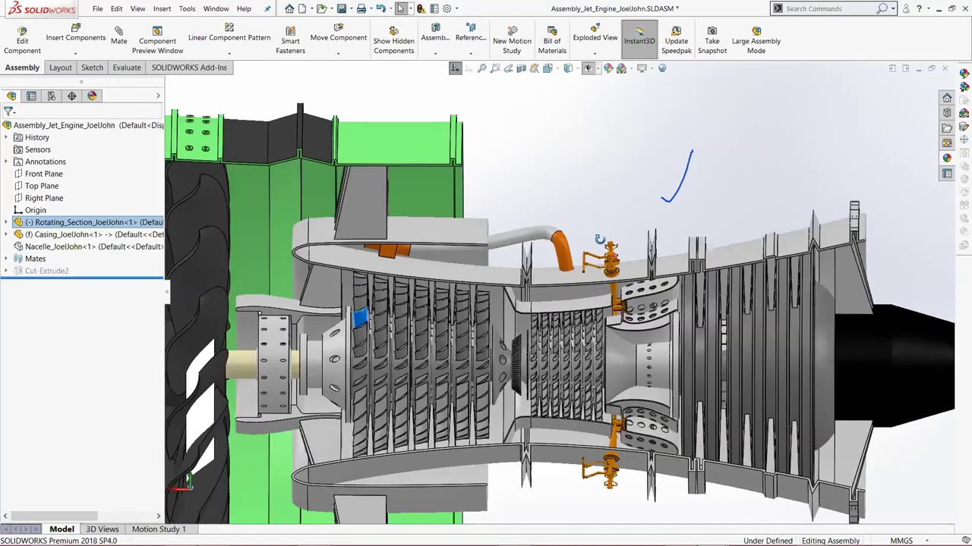
middle_drag(580, 250, 593, 215)
middle_drag(574, 246, 596, 279)
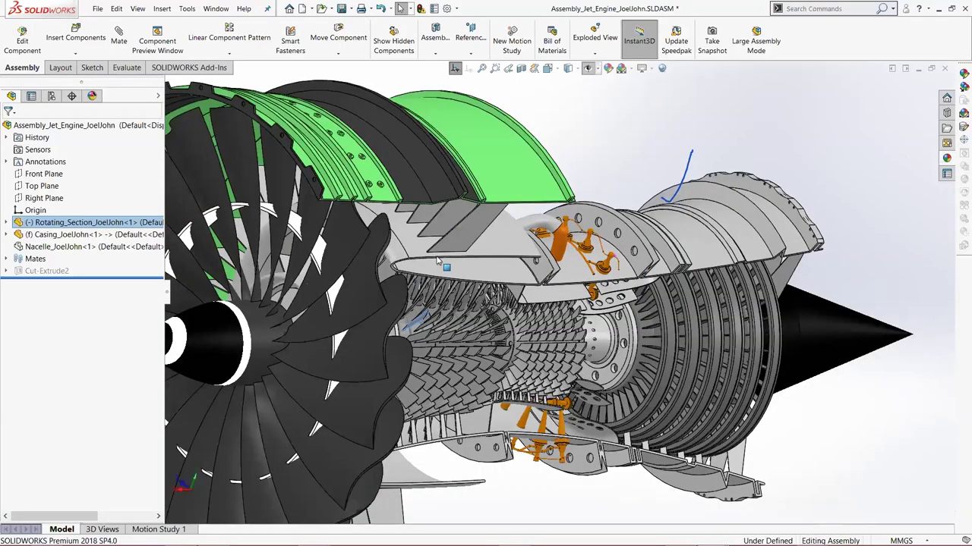
scroll(437, 260, down, 3)
scroll(437, 261, up, 3)
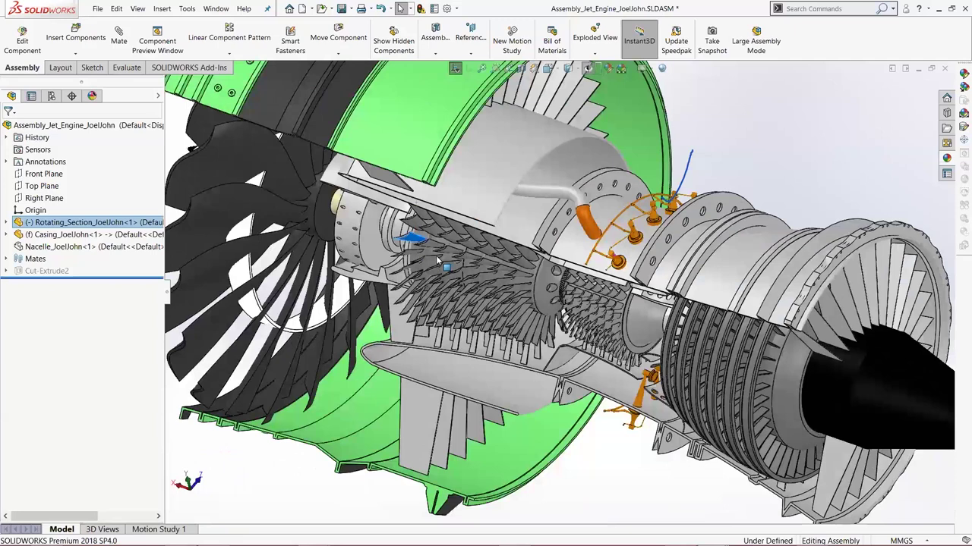
key(ctrl+shift+z)
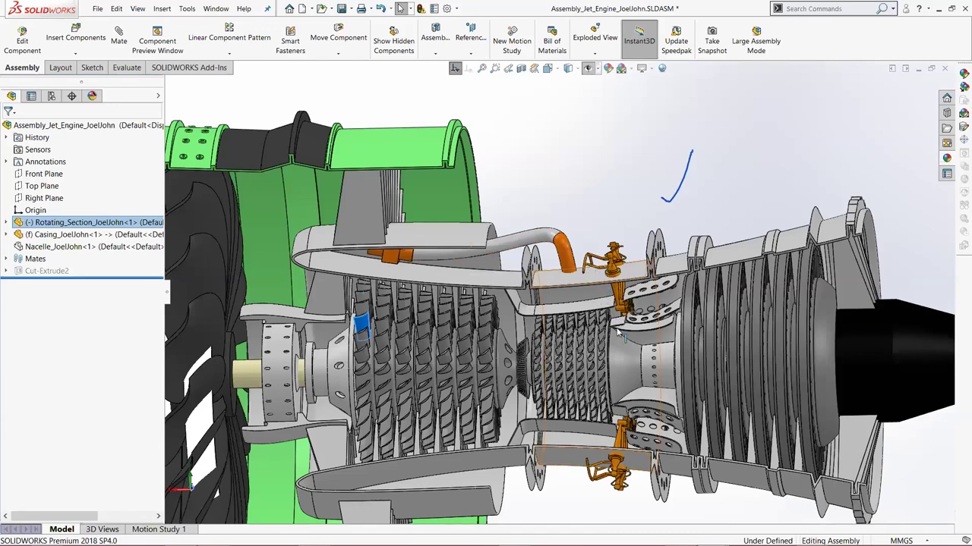
key(f)
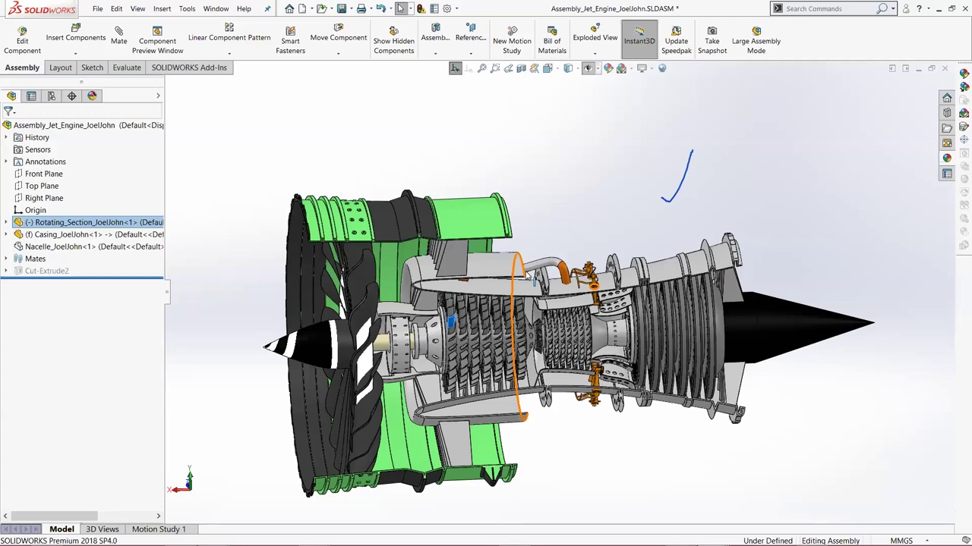
Show the hidden nacelle component and unsuppress the Cut-Extrude2 assembly cut to section the complete engine
right_click(82, 246)
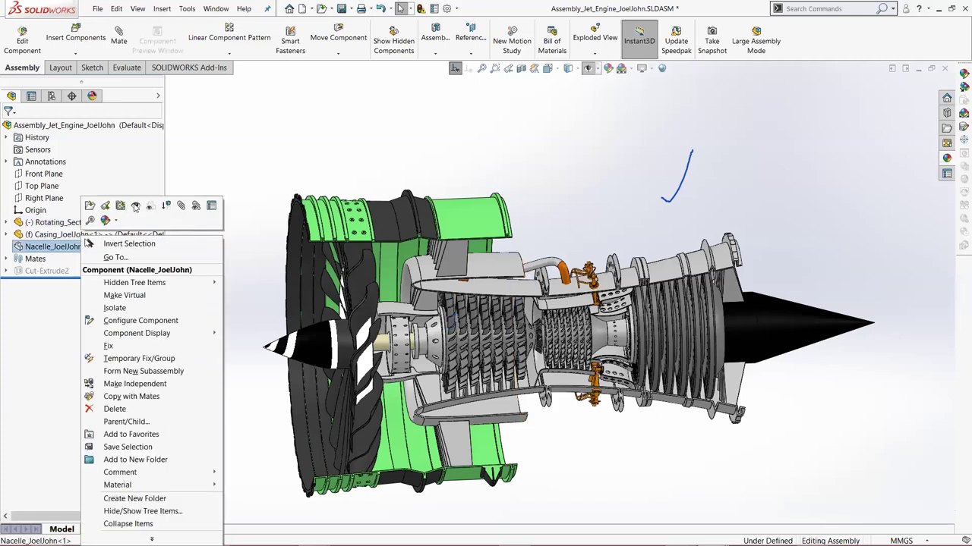
click(136, 204)
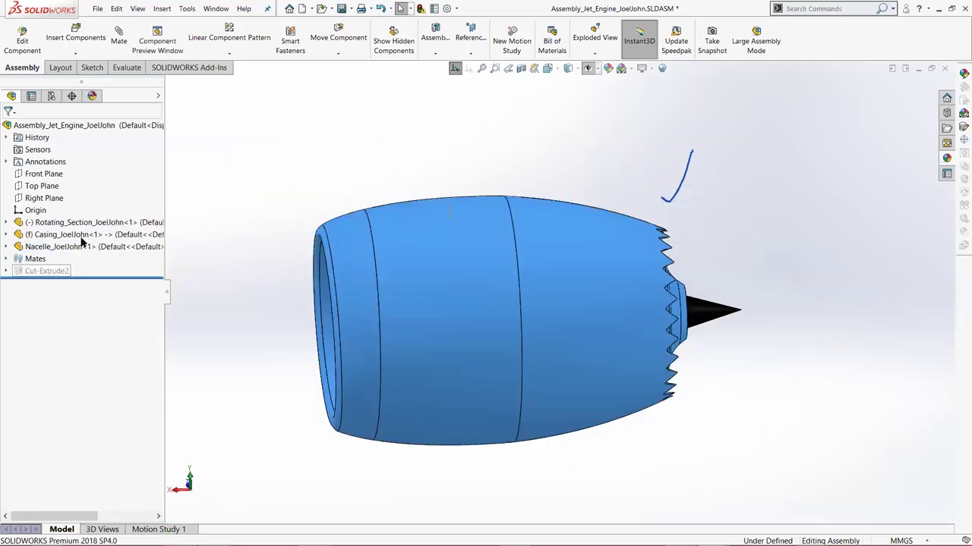
right_click(45, 272)
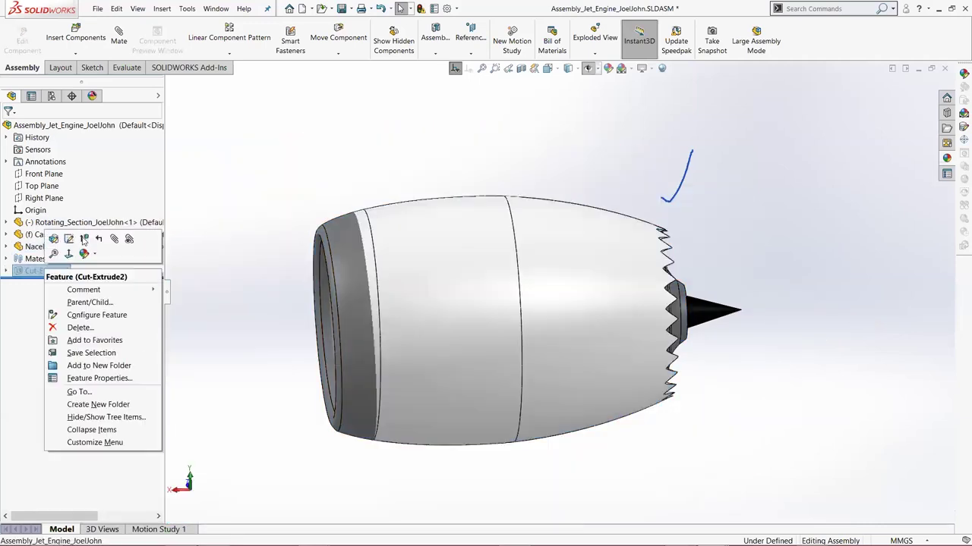
click(82, 240)
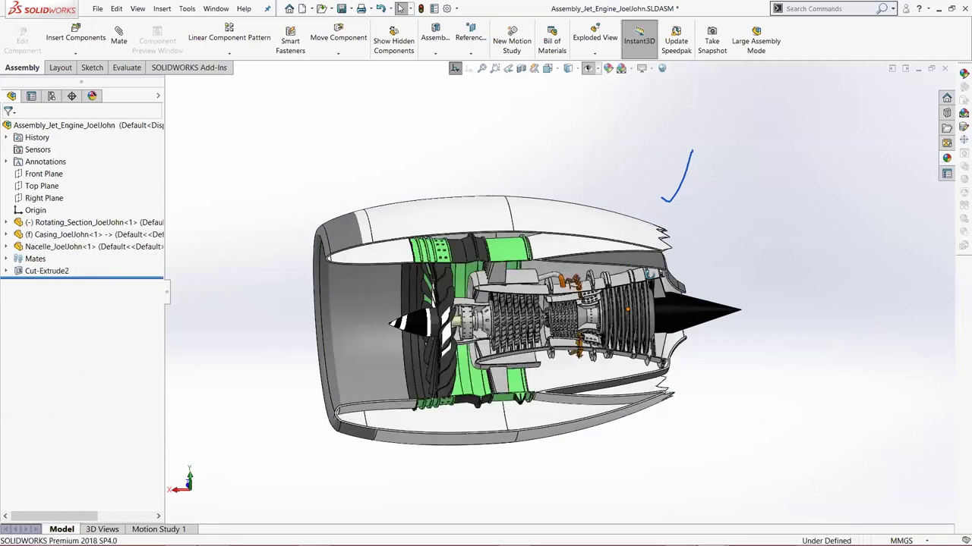
Examine the sectioned nacelle around the fan, casing and core from the side, the front and oblique angles
middle_drag(381, 277, 436, 273)
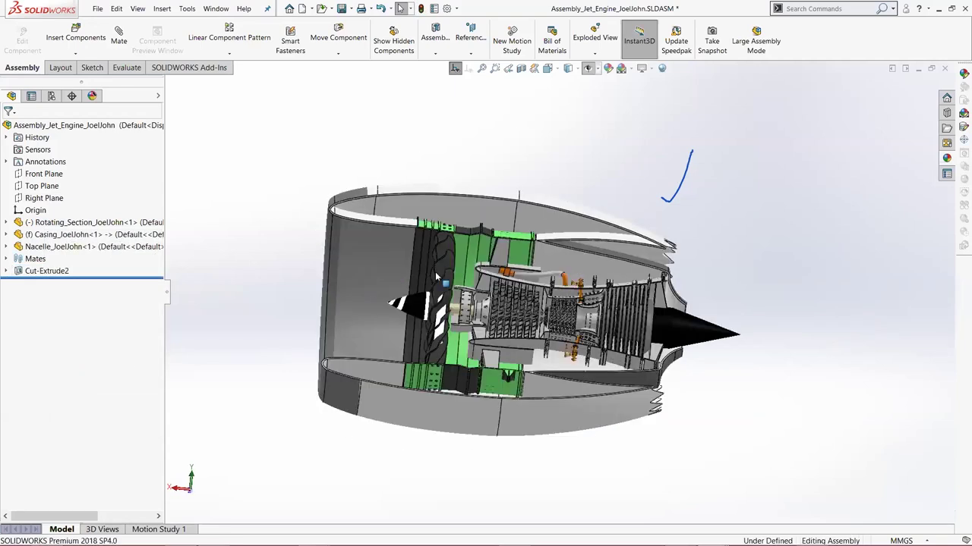
key(Left)
key(Left)
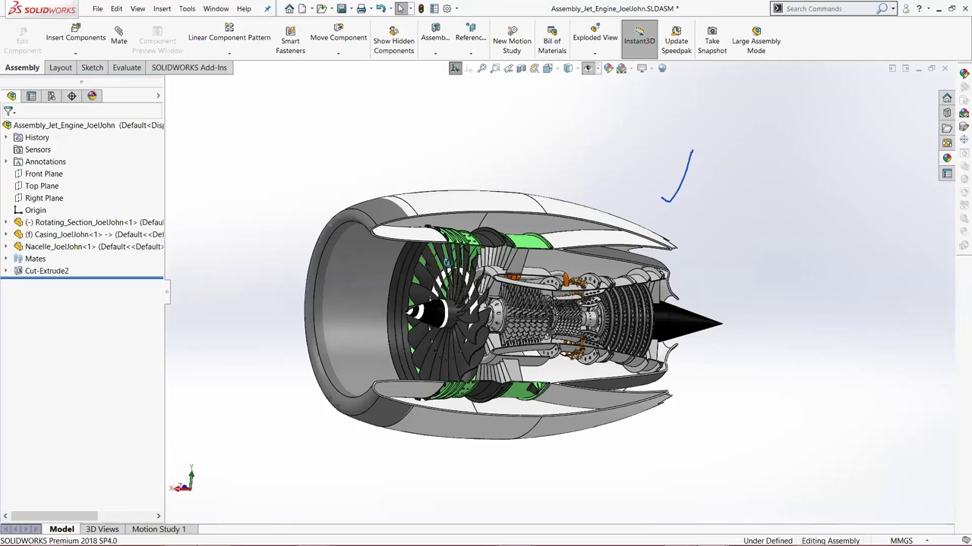
key(Left)
key(Left)
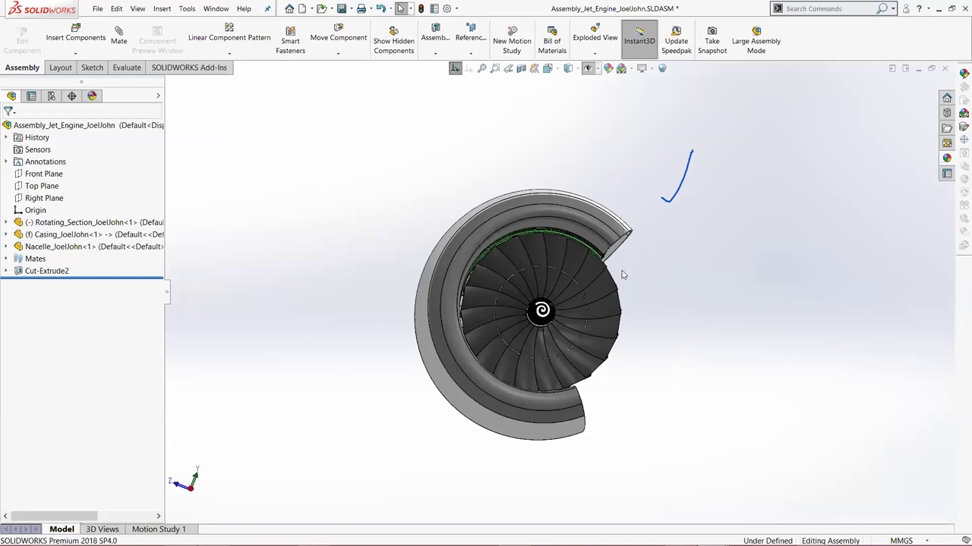
key(Left)
key(Left)
key(Left)
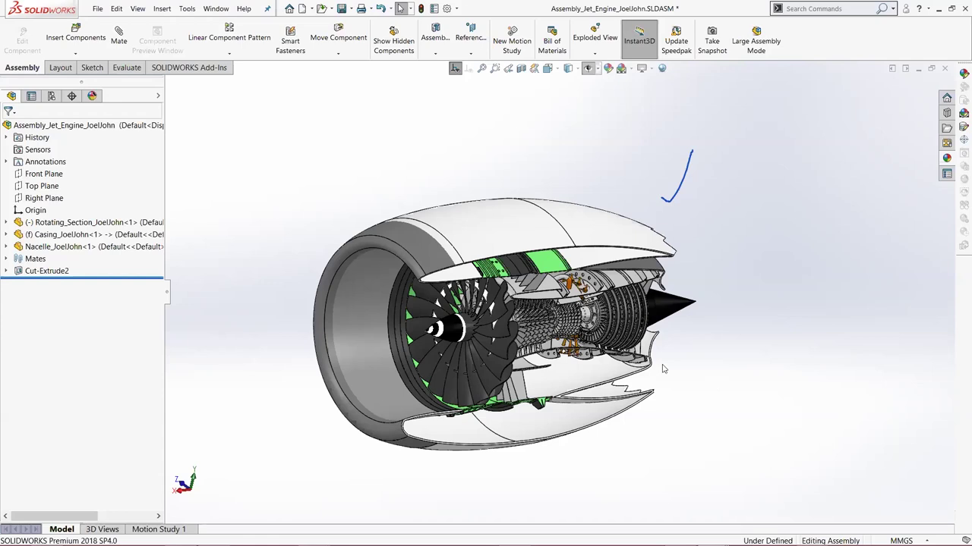
middle_drag(656, 319, 622, 325)
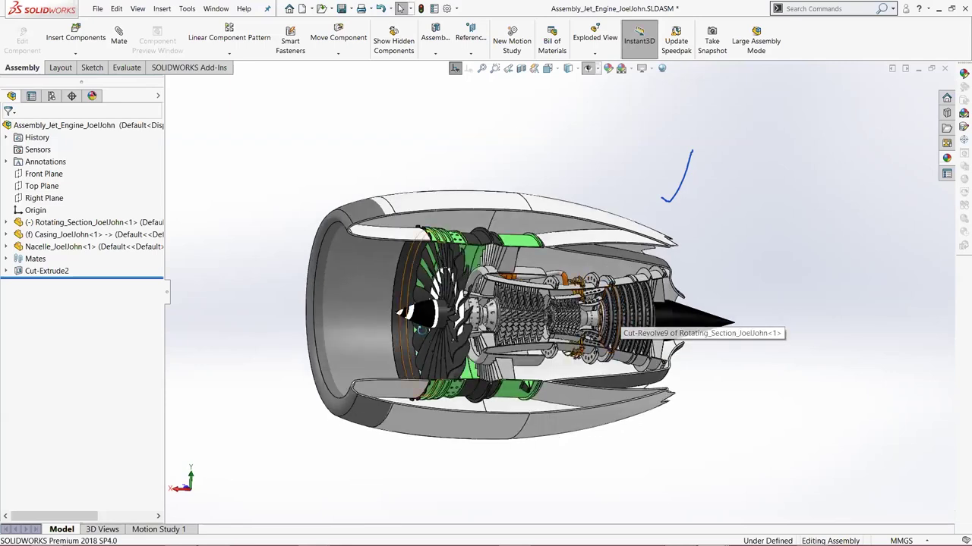
middle_drag(255, 285, 219, 258)
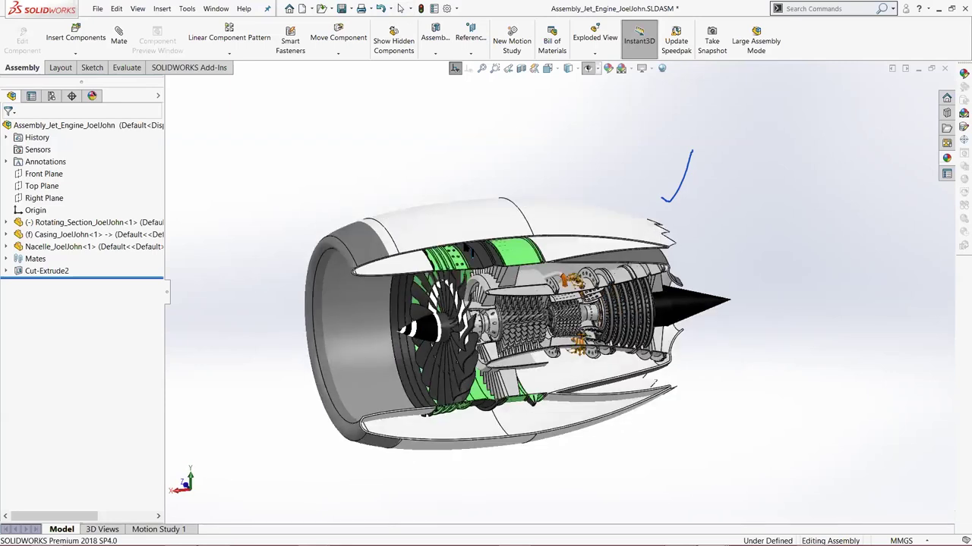
middle_drag(531, 263, 552, 224)
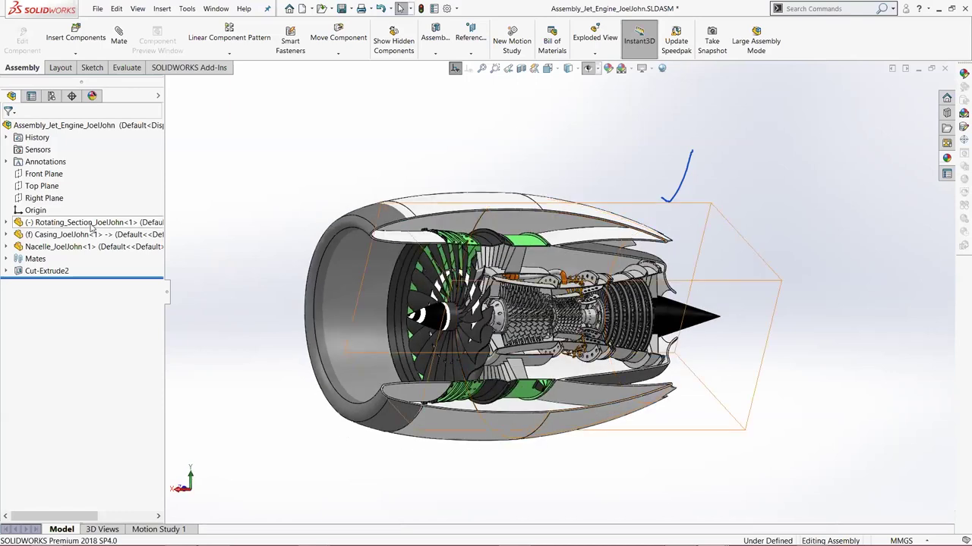
Open the rotating section component from the assembly as a separate part
right_click(91, 226)
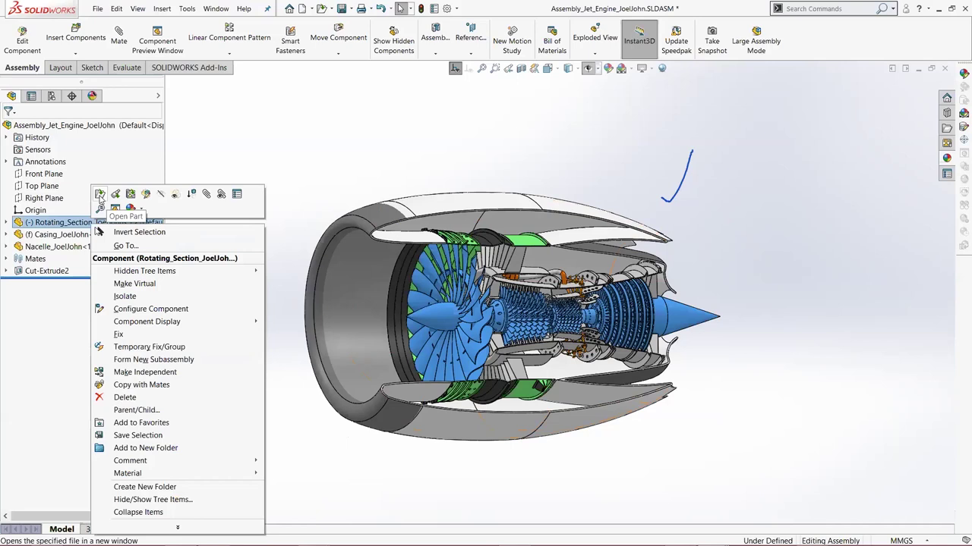
click(133, 207)
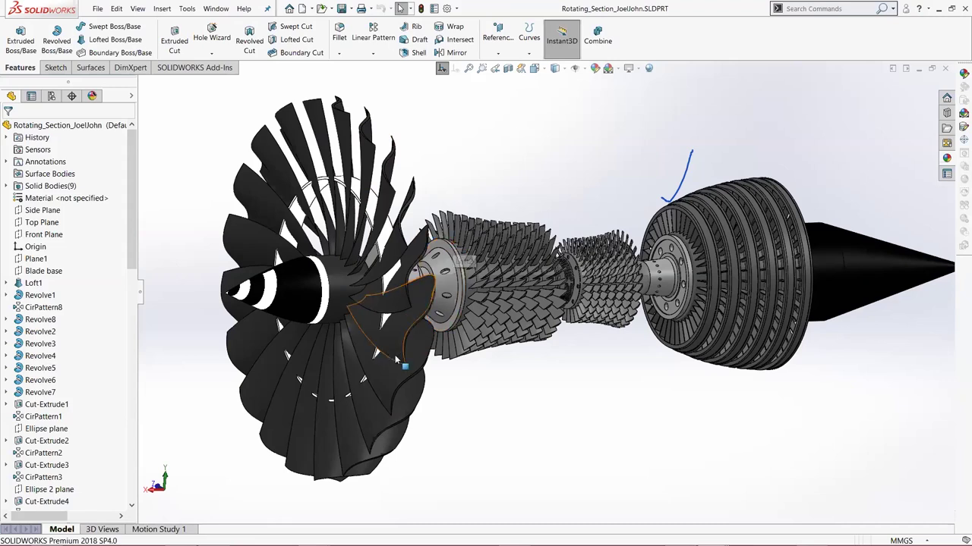
Switch to the browser's GE90 engine page, read the composite fan blade section, and return to the rotating section model
key(alt+Tab)
scroll(444, 266, down, 5)
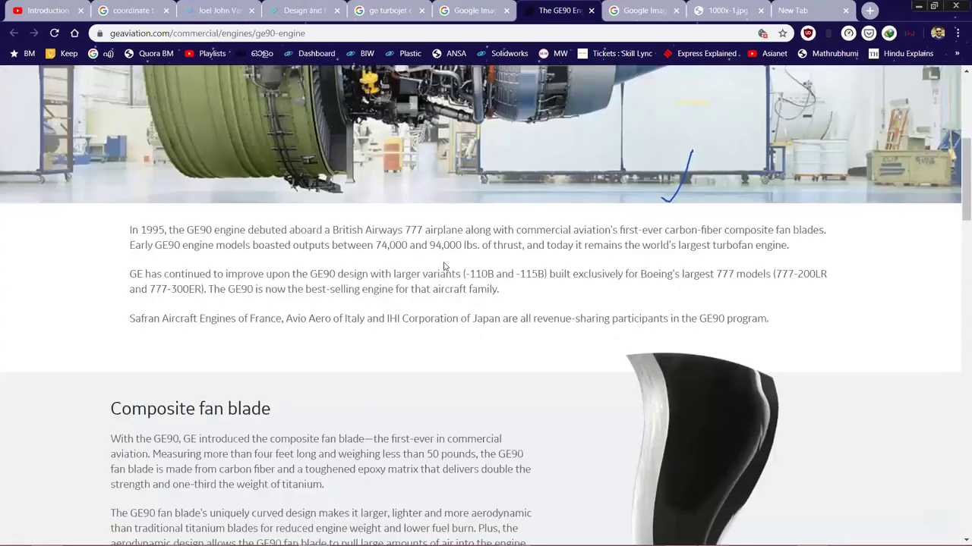
scroll(444, 265, up, 4)
scroll(644, 244, down, 5)
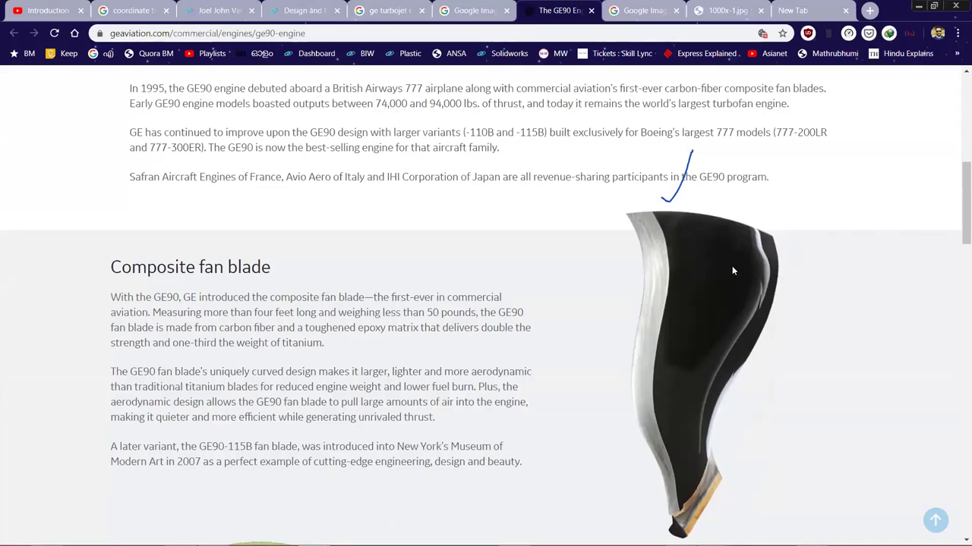
scroll(732, 271, down, 4)
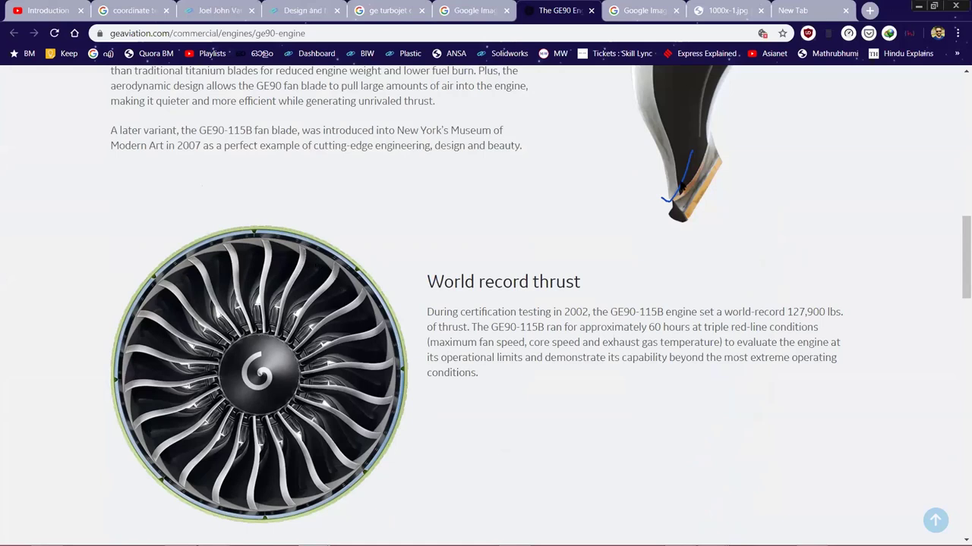
key(alt+Tab)
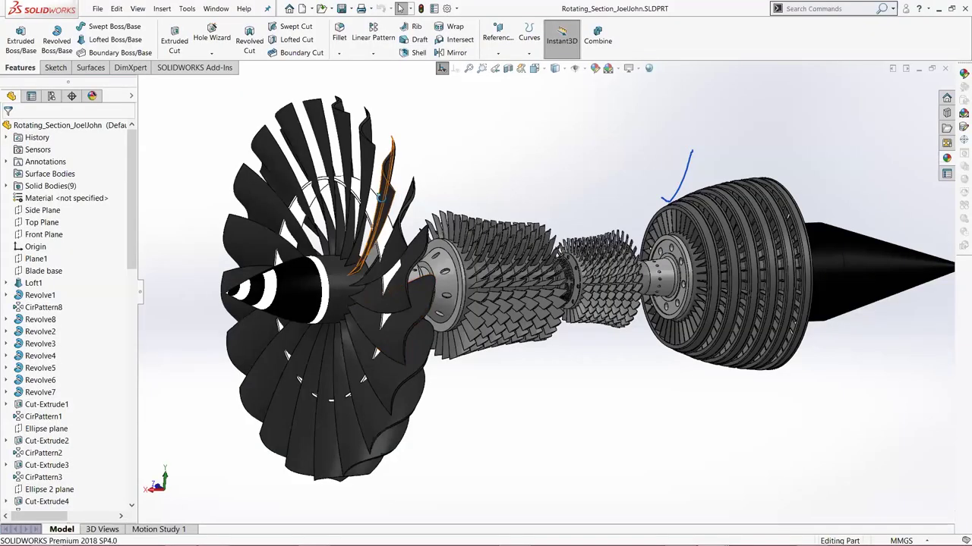
Examine the curved blade rows of the front compressor behind the fan up close
middle_drag(383, 228, 472, 313)
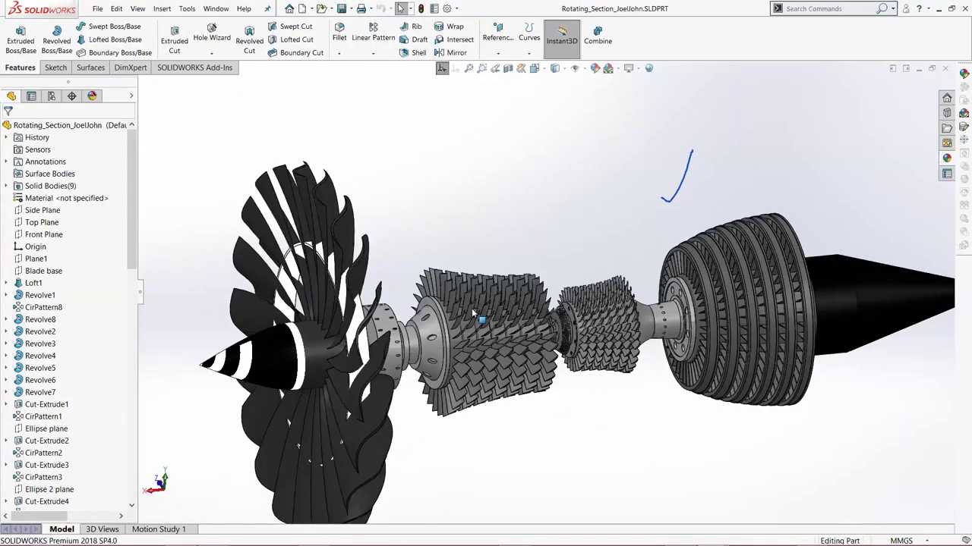
scroll(472, 313, down, 2)
middle_drag(479, 311, 475, 248)
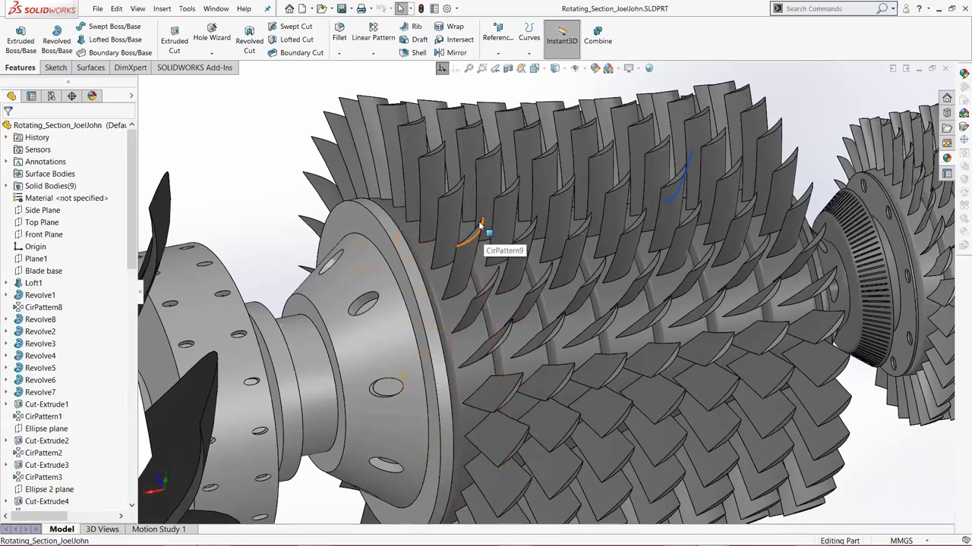
scroll(547, 284, up, 3)
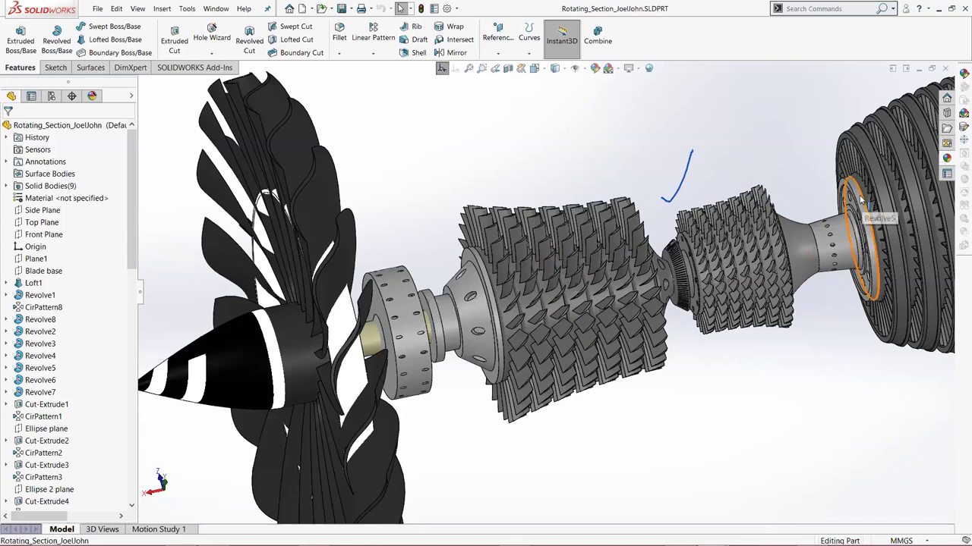
Examine the turbine stages, their ringed blade rows and the perforated shaft connecting them to the rear compressor
key(f)
middle_drag(800, 199, 797, 249)
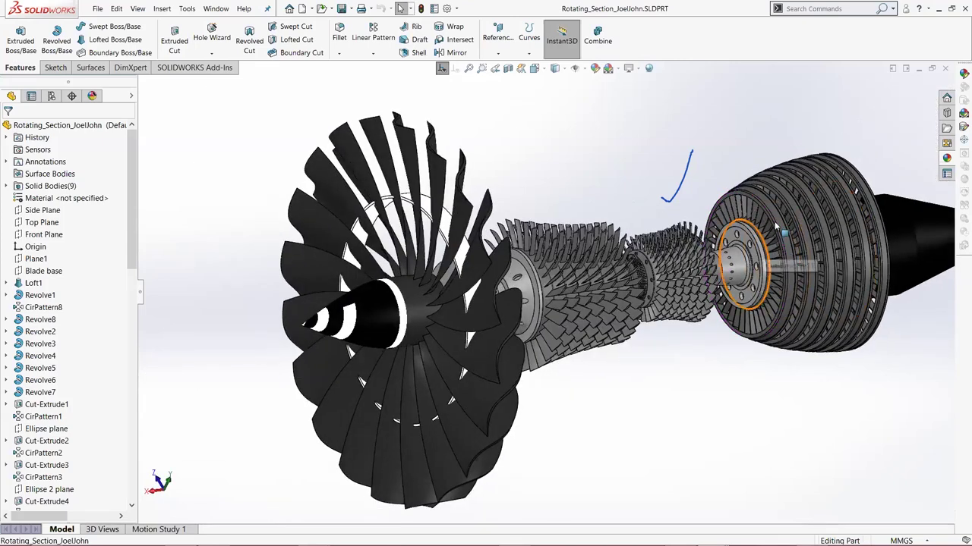
scroll(776, 227, down, 4)
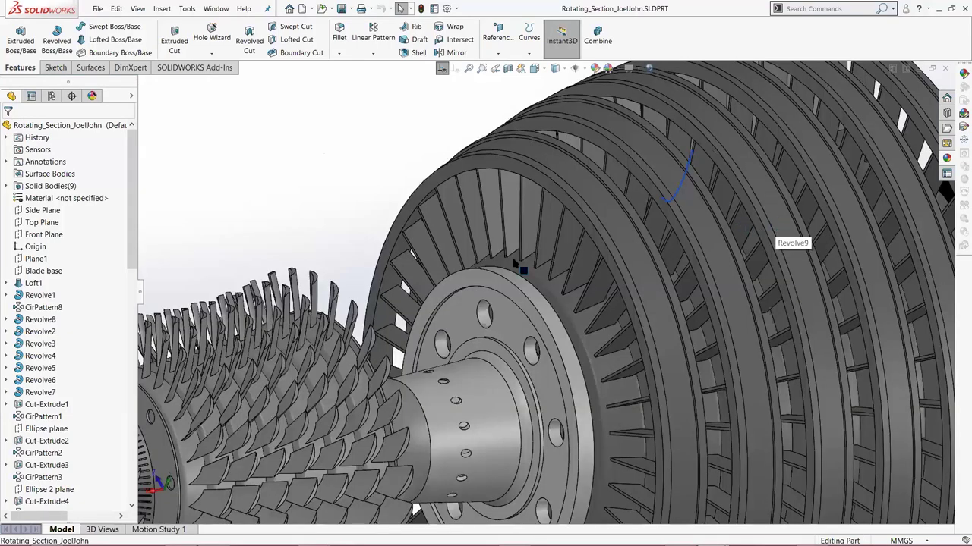
middle_drag(515, 263, 558, 250)
middle_drag(433, 196, 555, 187)
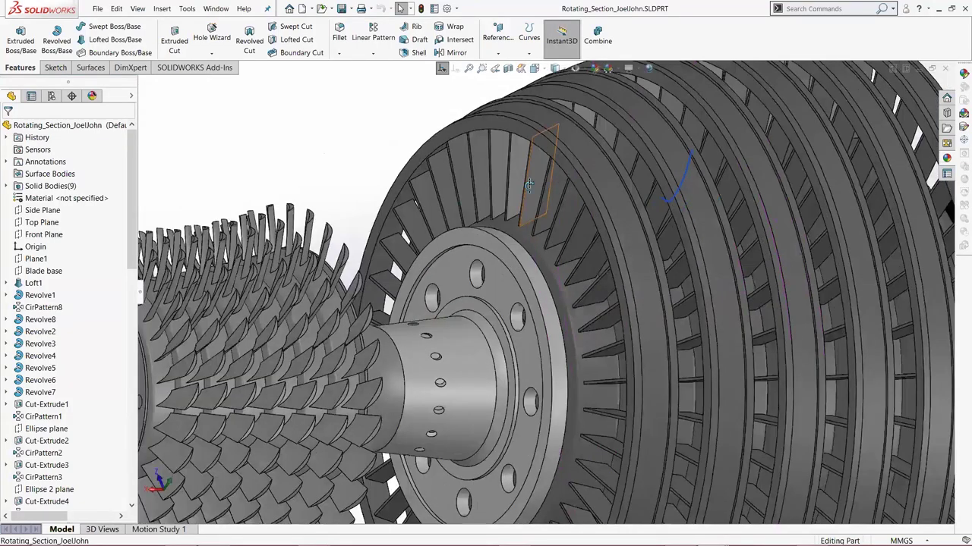
middle_drag(638, 197, 516, 258)
middle_drag(570, 181, 585, 195)
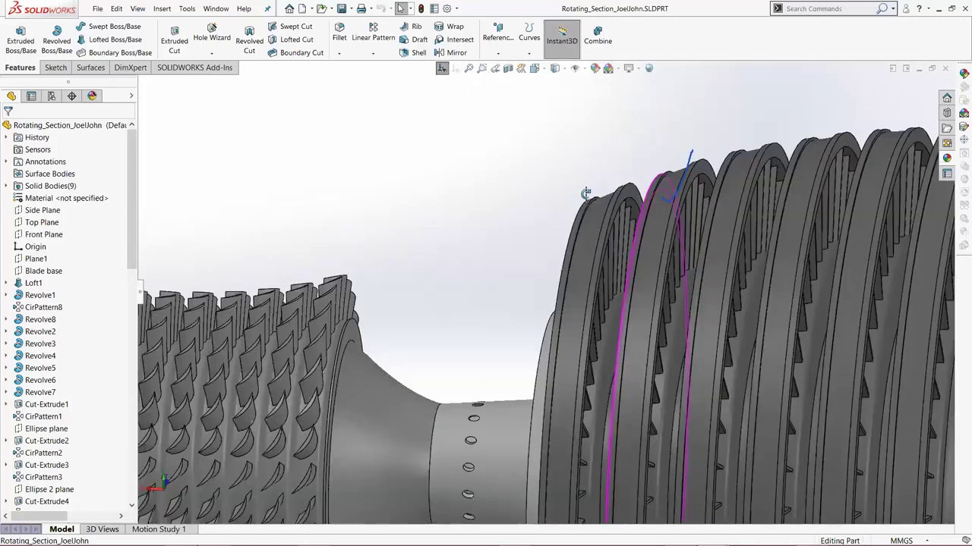
middle_drag(453, 325, 479, 341)
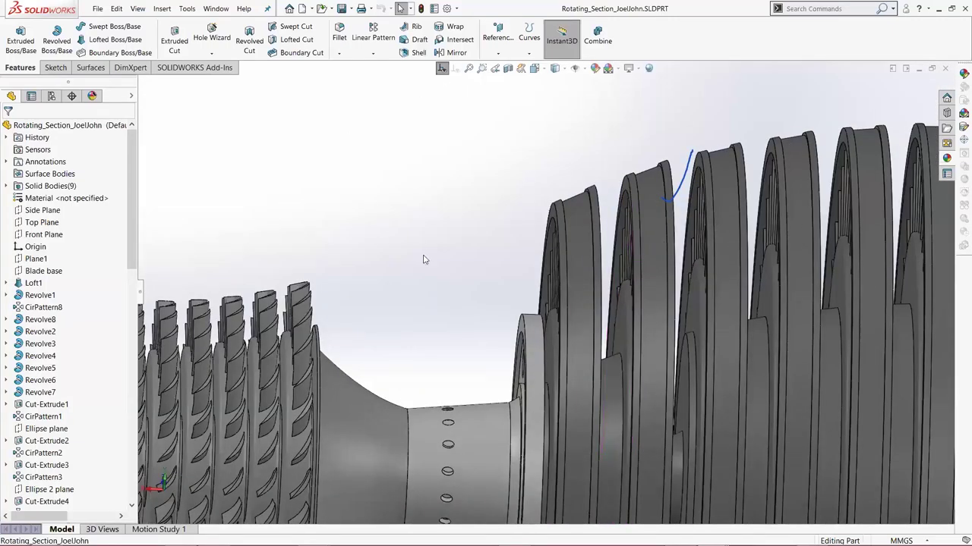
scroll(463, 302, up, 3)
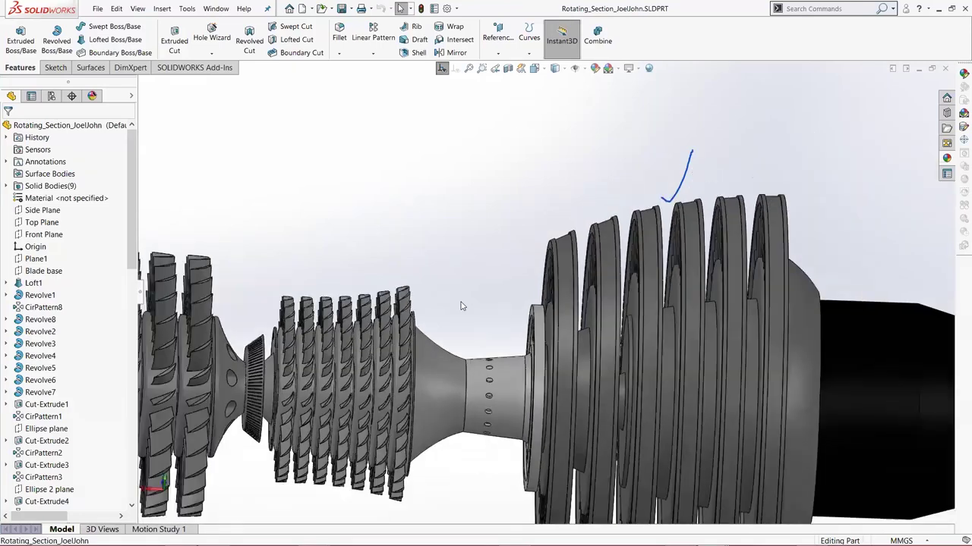
scroll(486, 353, up, 2)
middle_drag(669, 345, 698, 351)
middle_drag(568, 358, 503, 340)
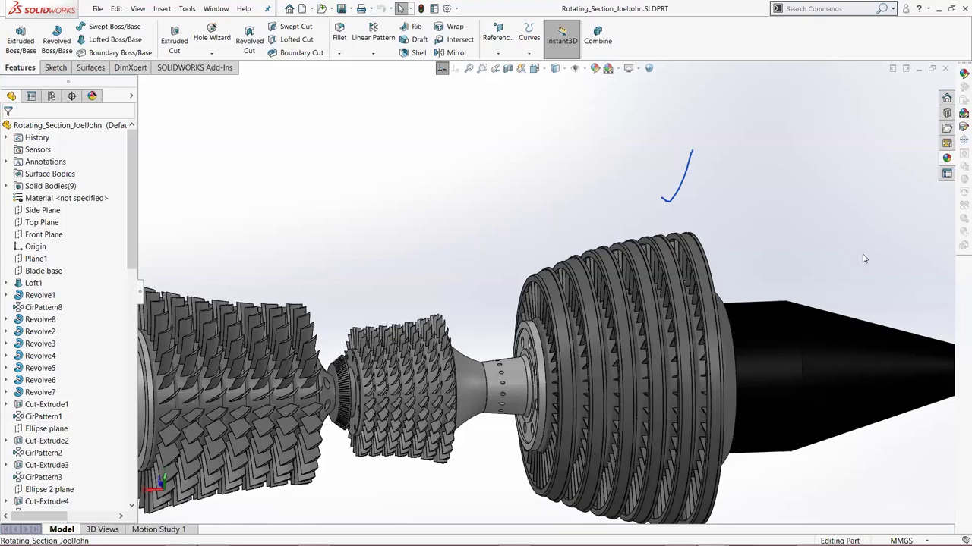
Review the whole rotating section from the spinner and fan blades through both compressors to the turbine and exhaust cone
scroll(549, 287, up, 3)
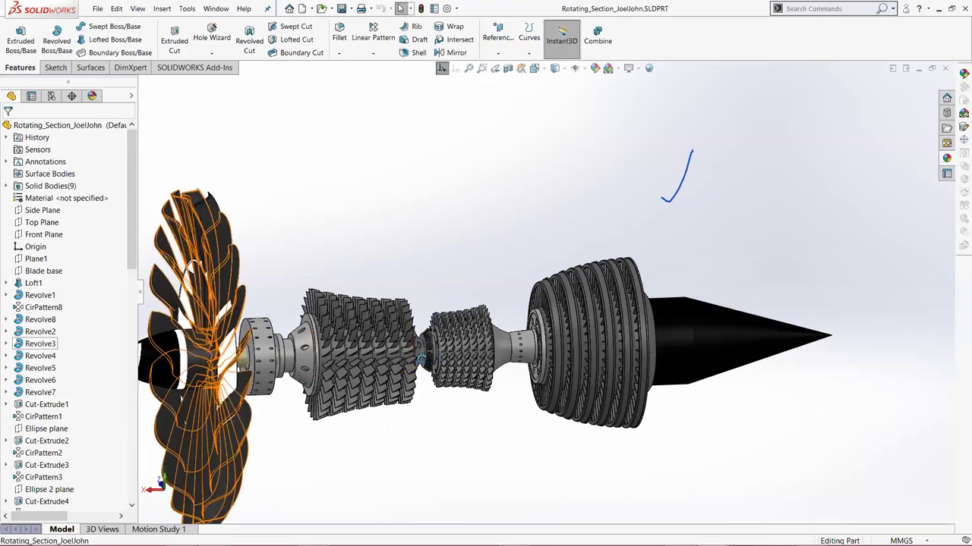
middle_drag(281, 327, 264, 315)
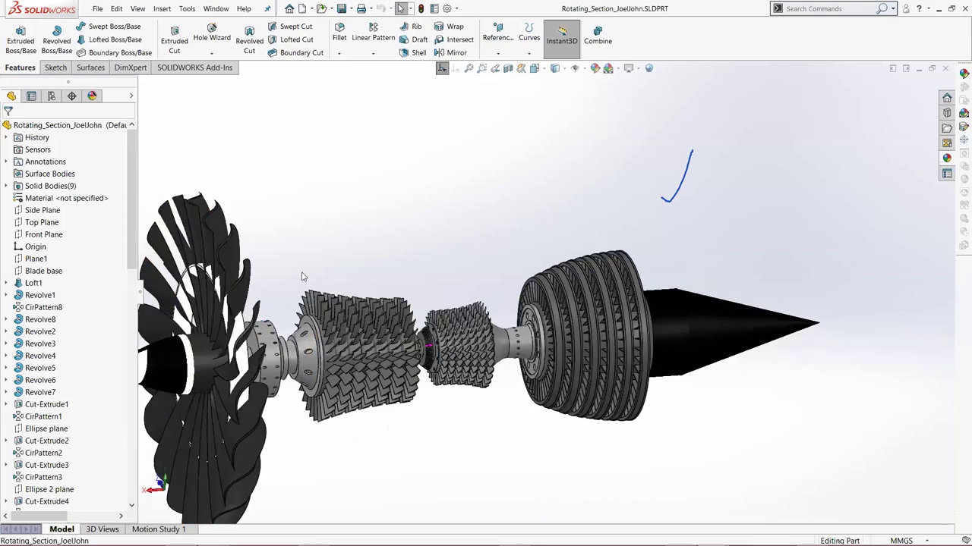
middle_drag(331, 298, 503, 184)
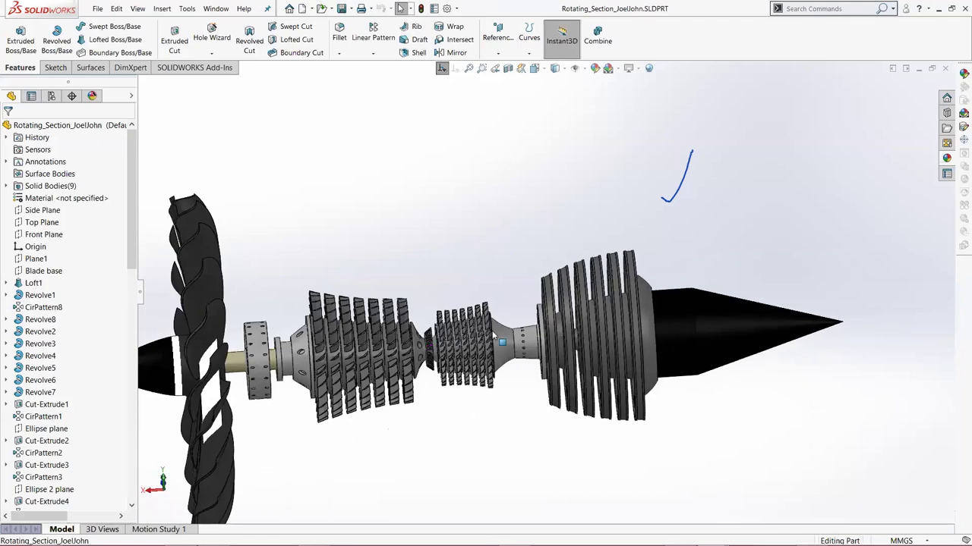
middle_drag(490, 227, 501, 201)
key(Left)
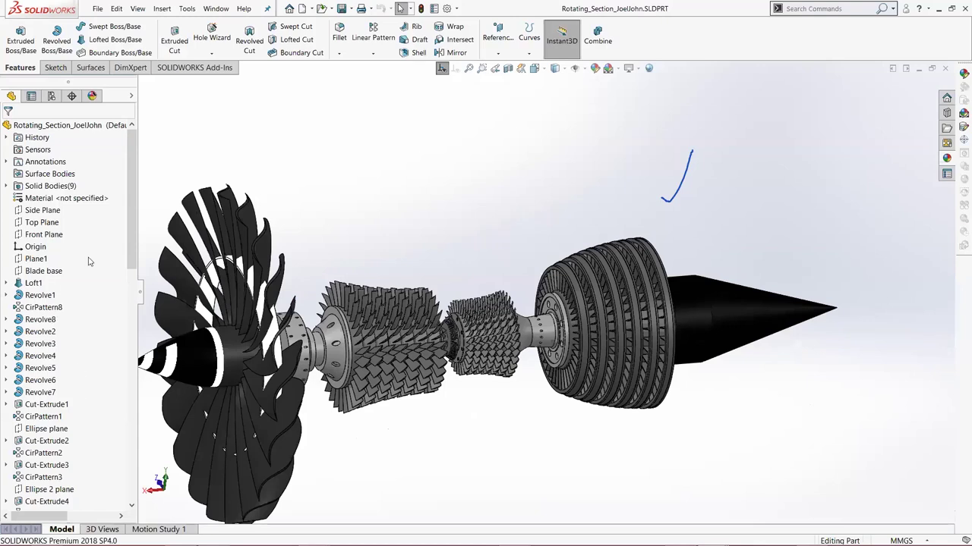
scroll(47, 291, down, 4)
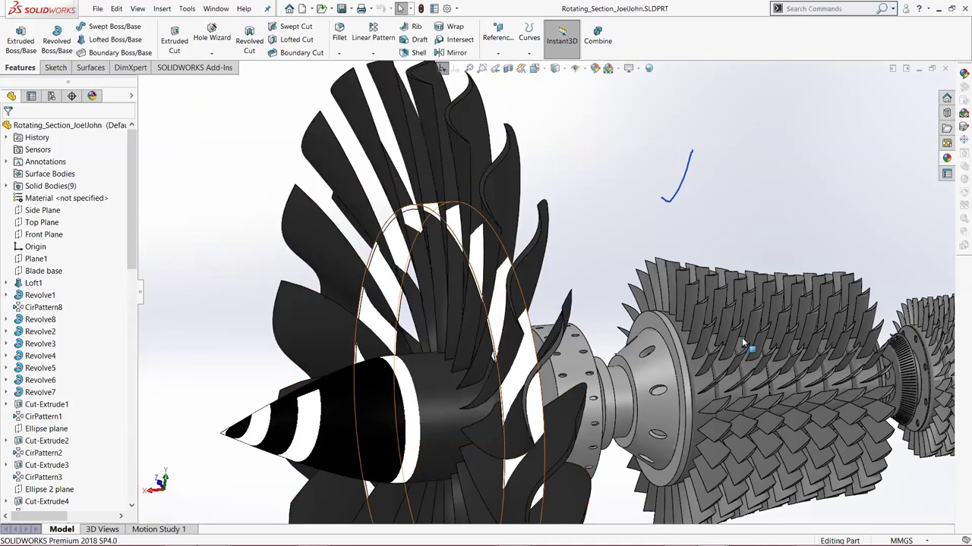
scroll(552, 298, up, 1)
scroll(546, 292, up, 1)
scroll(552, 300, up, 1)
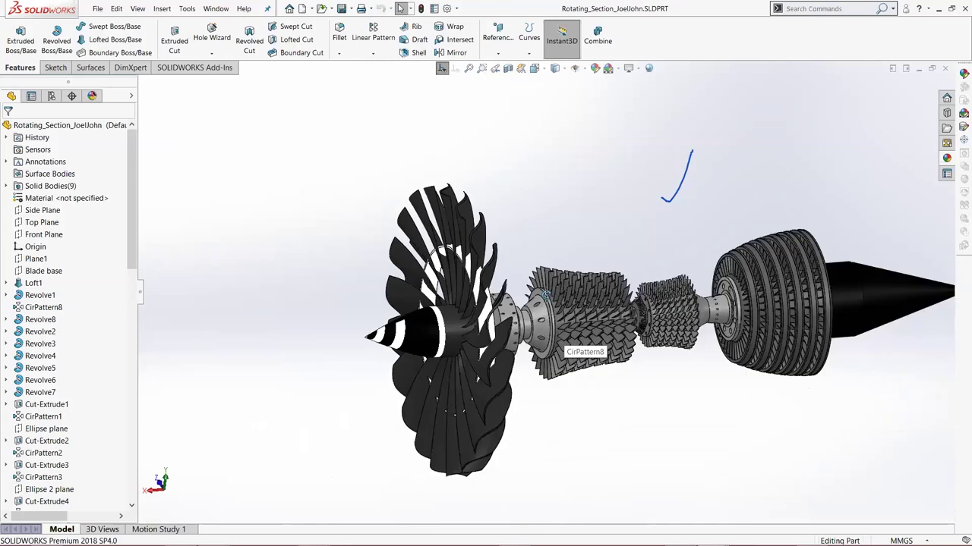
scroll(545, 294, up, 1)
key(Right)
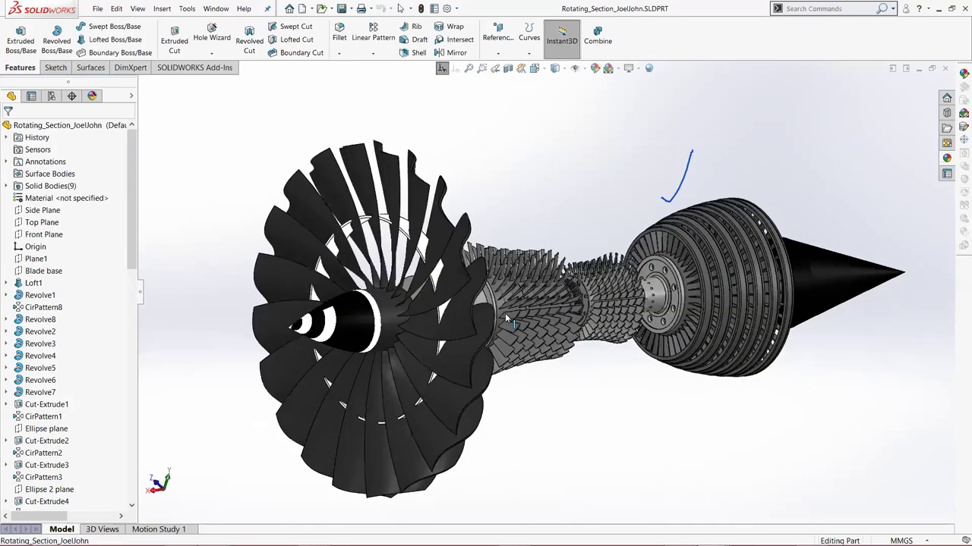
key(Left)
key(Right)
key(Right)
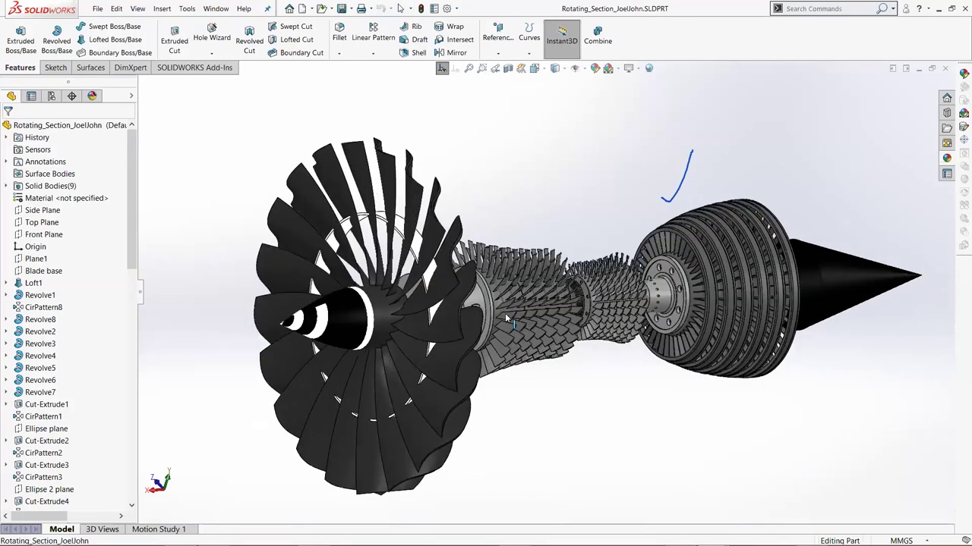
Examine the blade rows of both compressors between the fan and the turbine from several angles
key(Left)
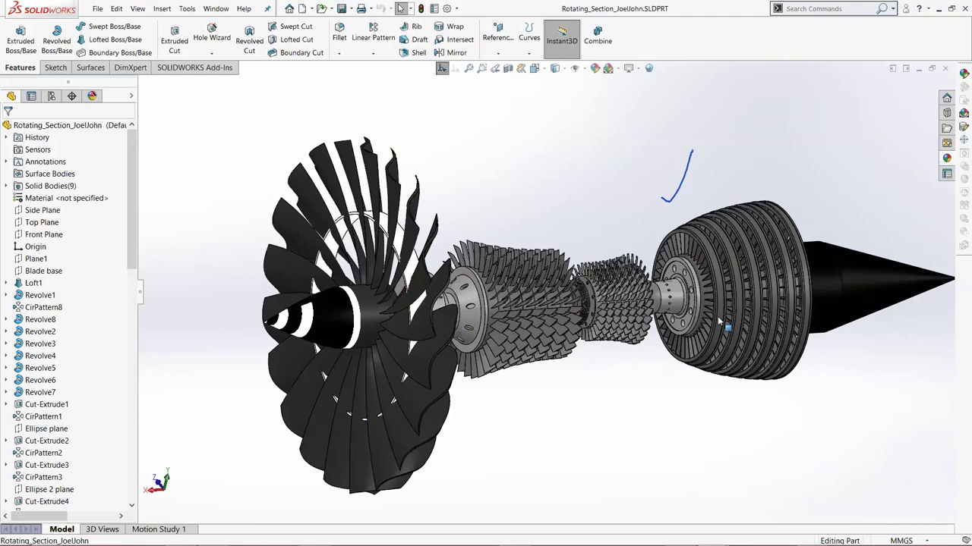
mouse_move(681, 323)
middle_down()
mouse_move(545, 302)
mouse_move(507, 290)
mouse_move(515, 279)
middle_up()
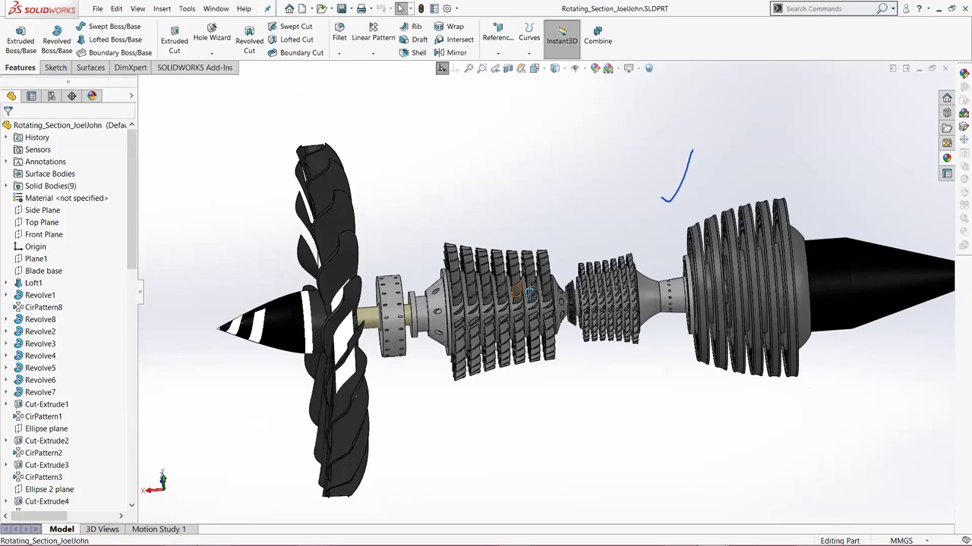
scroll(494, 291, down, 3)
middle_drag(506, 325, 415, 184)
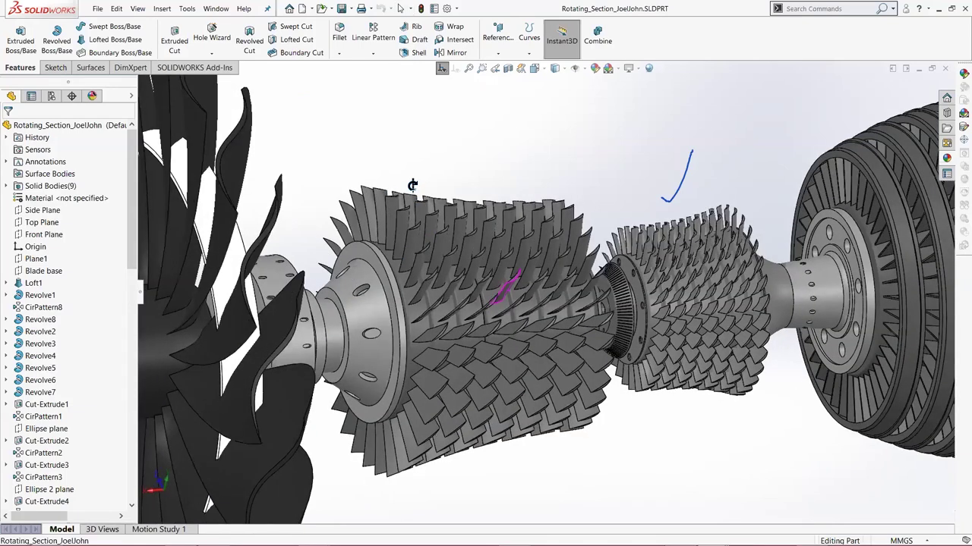
key(Left)
key(Left)
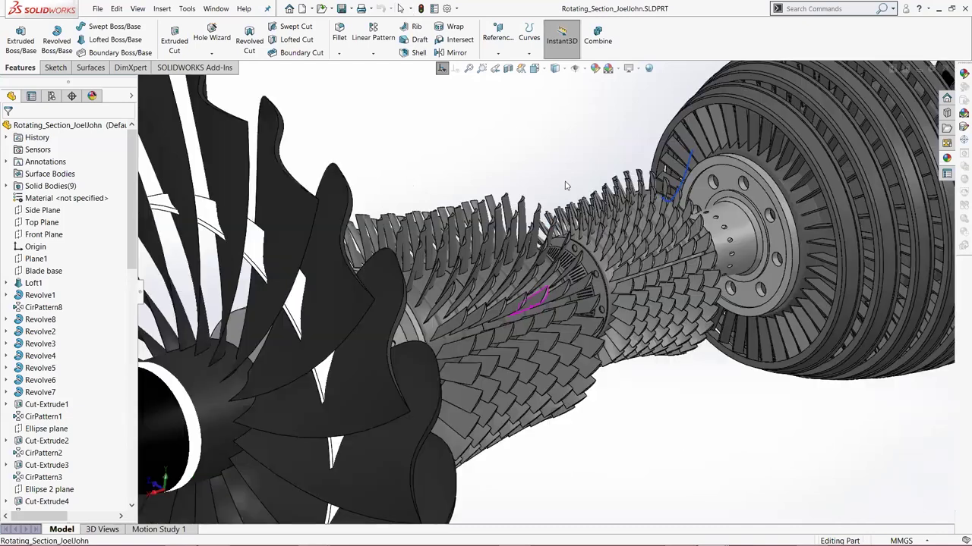
Compare the side profiles and stage spacing of the compressors and turbine, ending on the whole rotating section
middle_drag(566, 185, 336, 199)
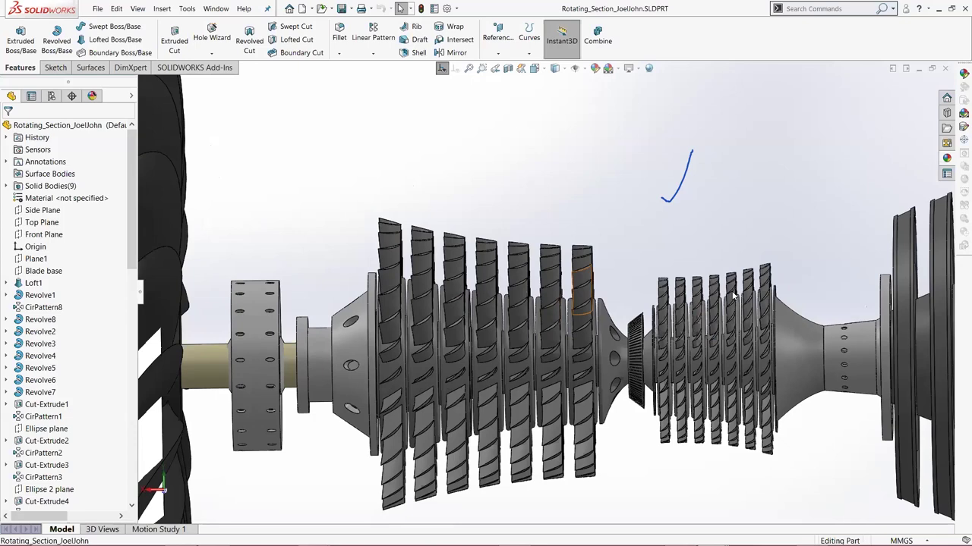
scroll(732, 295, up, 3)
scroll(511, 328, down, 3)
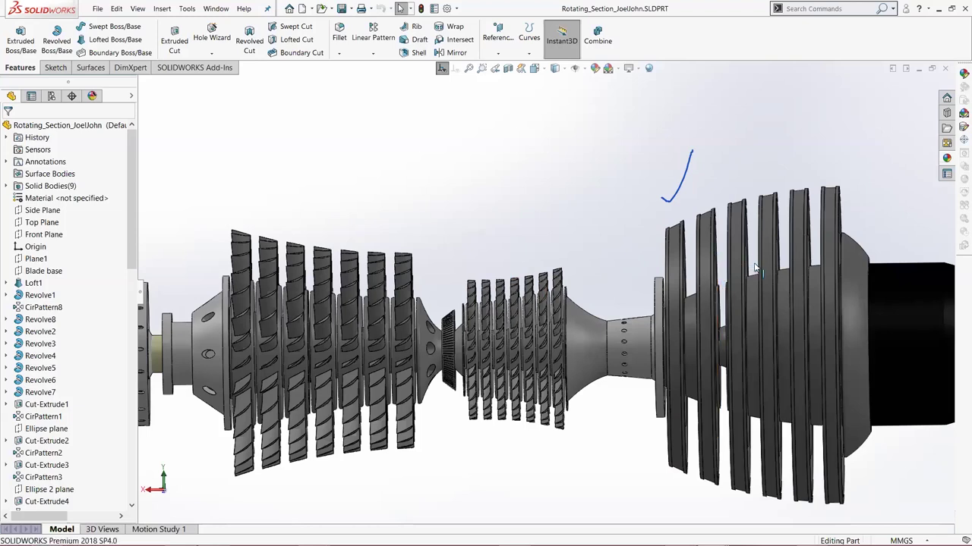
middle_drag(805, 237, 695, 282)
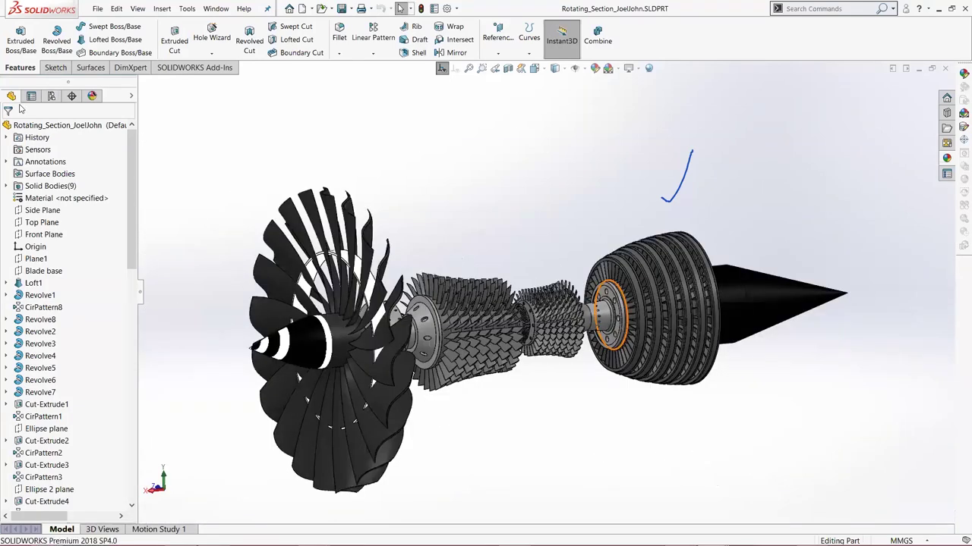
Switch to the sectioned casing part and browse its feature history back to the earliest features
key(ctrl+Tab)
key(ctrl+Tab)
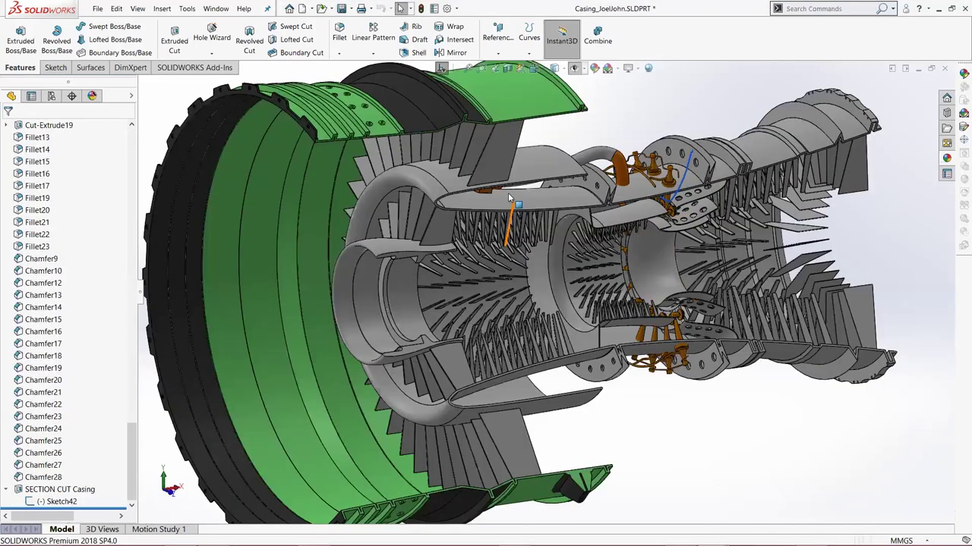
scroll(537, 276, up, 1)
scroll(548, 347, up, 1)
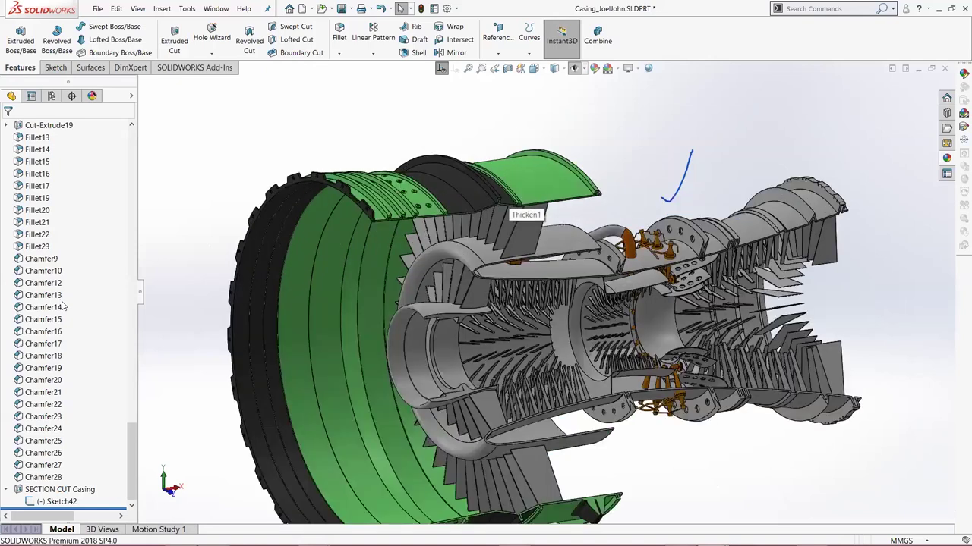
scroll(498, 171, down, 2)
key(z)
scroll(63, 306, up, 15)
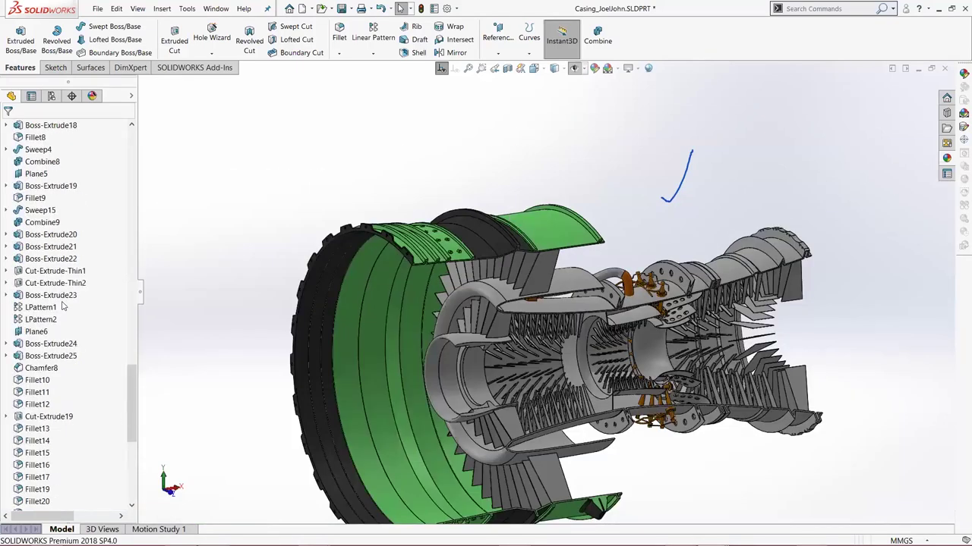
scroll(94, 260, up, 2)
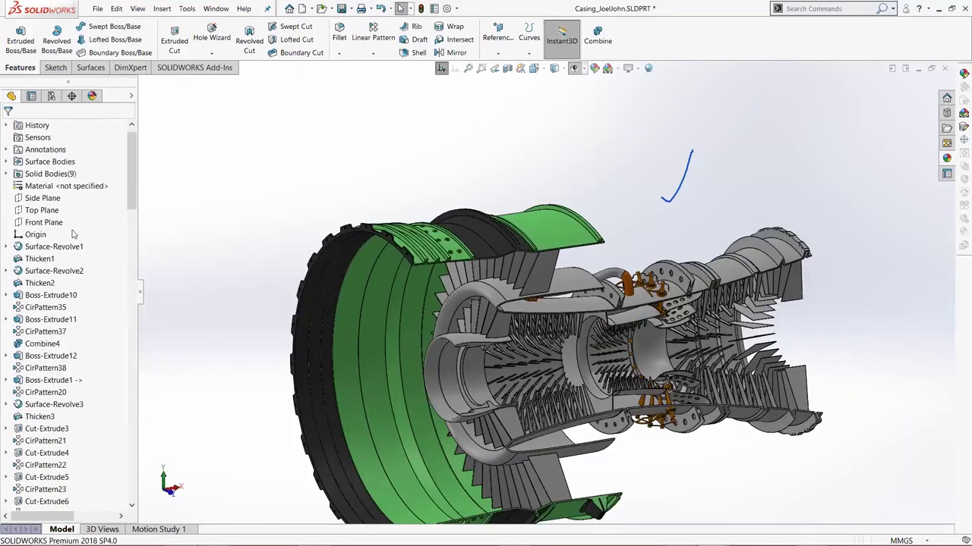
scroll(73, 234, down, 2)
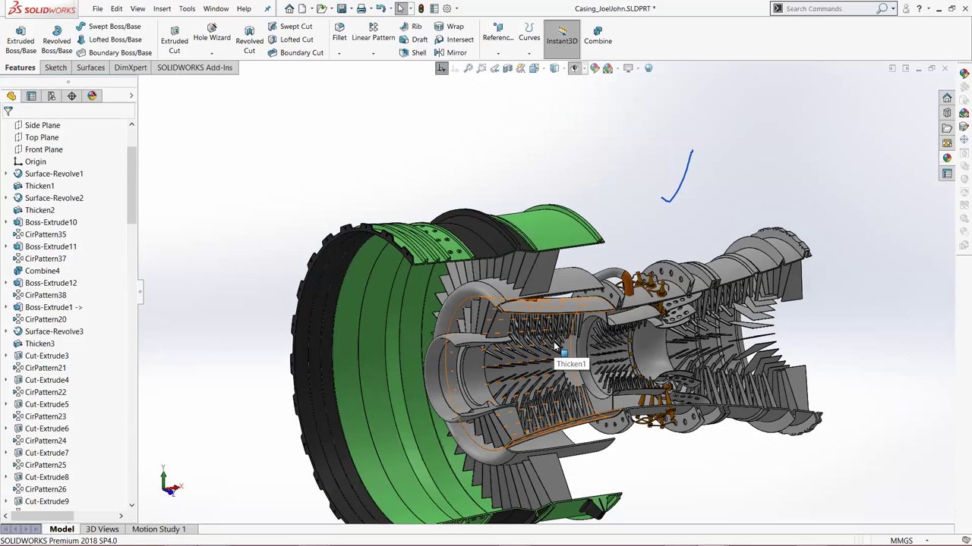
Examine the sectioned casing from the green fan case and outlet guide vanes to the front compressor inlet
scroll(627, 449, up, 3)
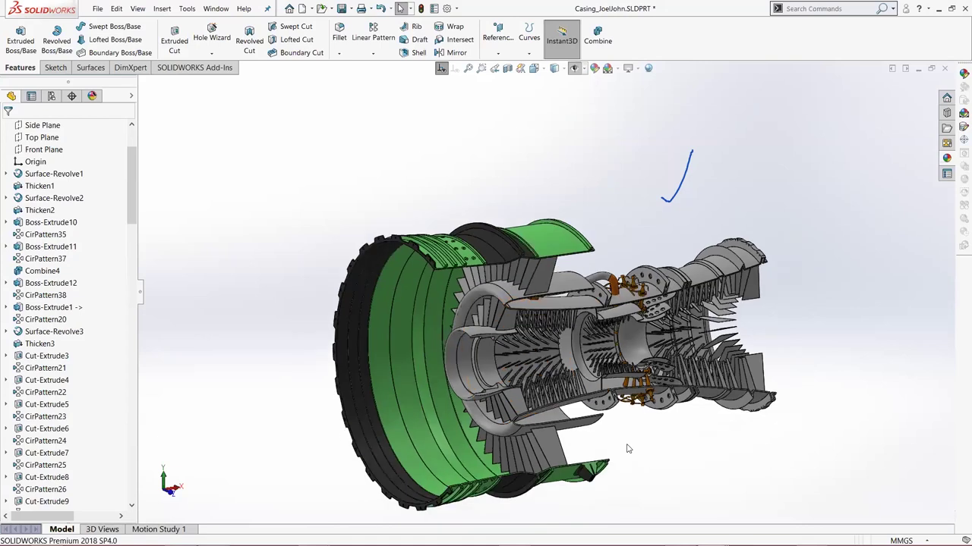
scroll(472, 198, down, 2)
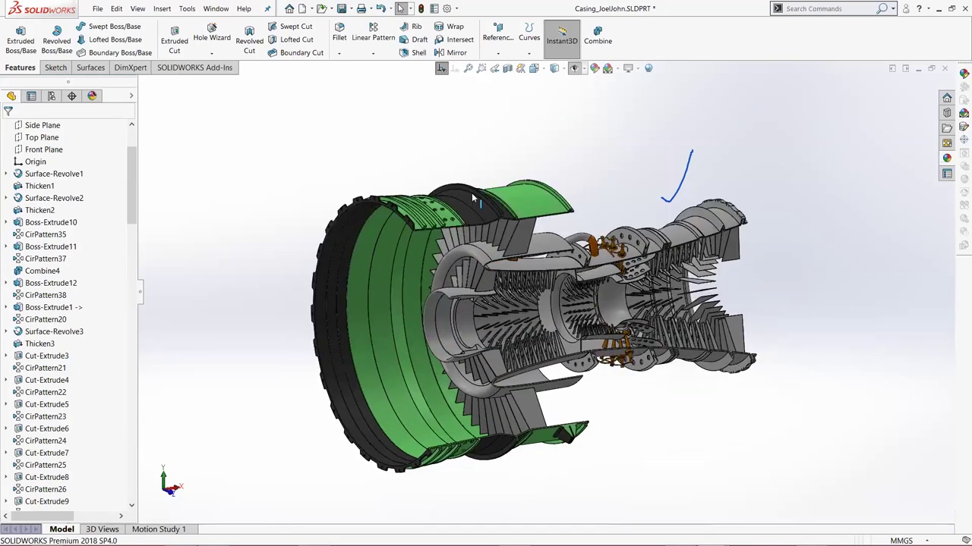
scroll(471, 192, down, 2)
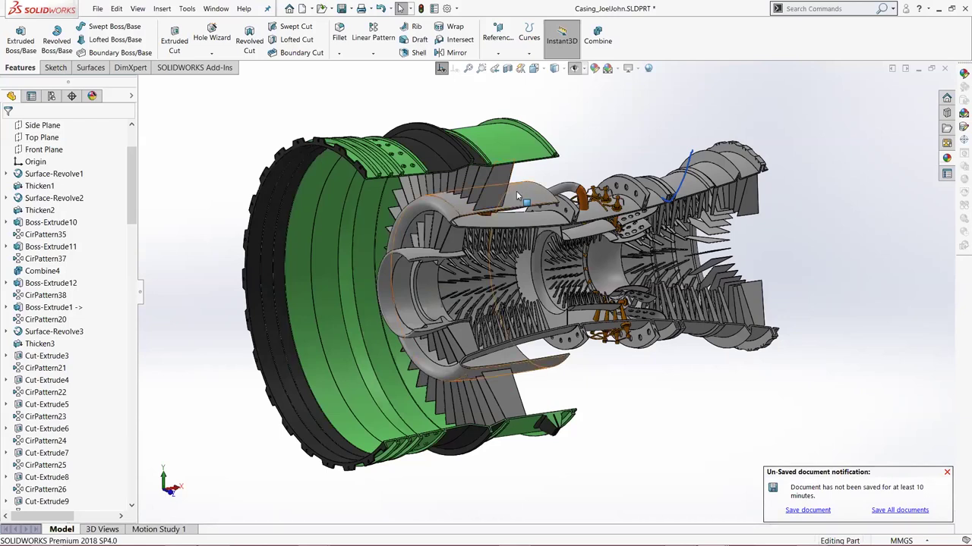
scroll(537, 185, down, 5)
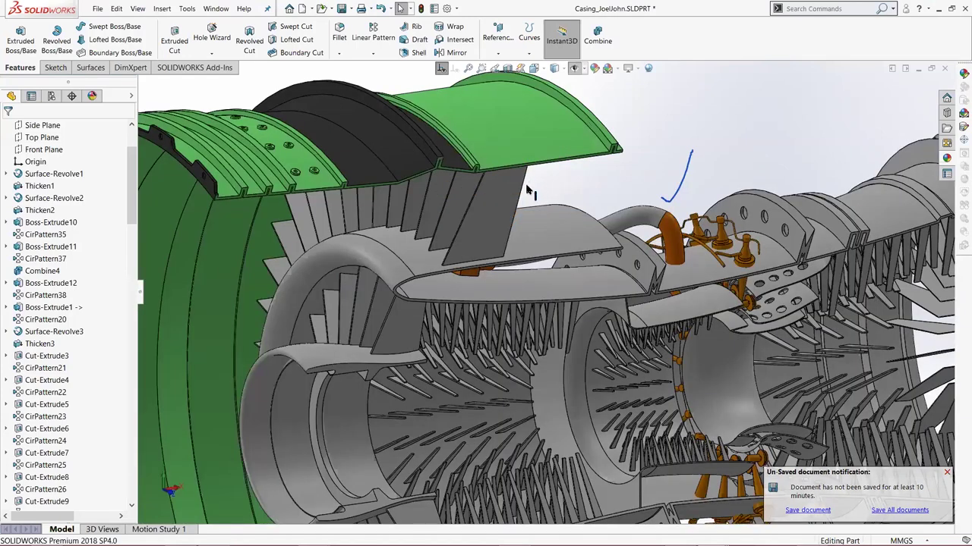
scroll(542, 310, down, 2)
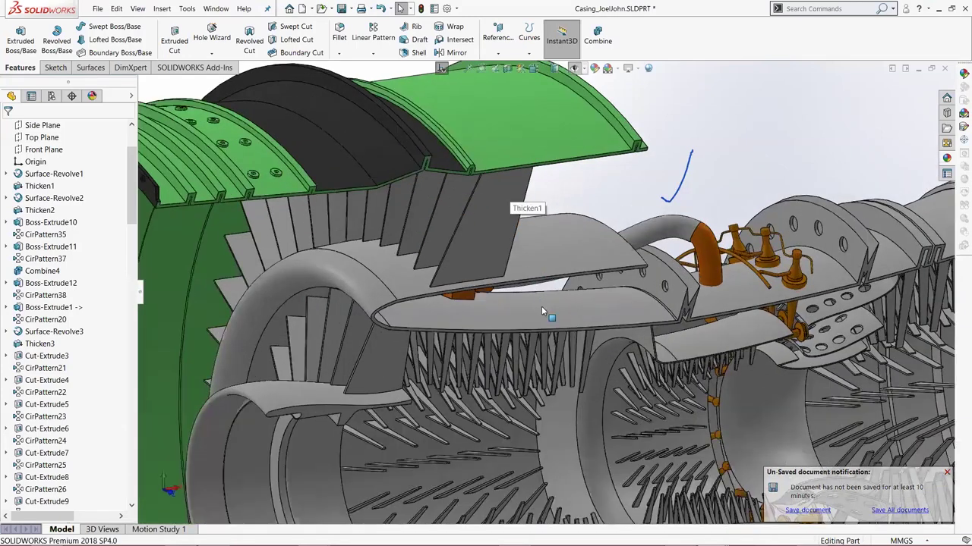
middle_drag(539, 314, 625, 307)
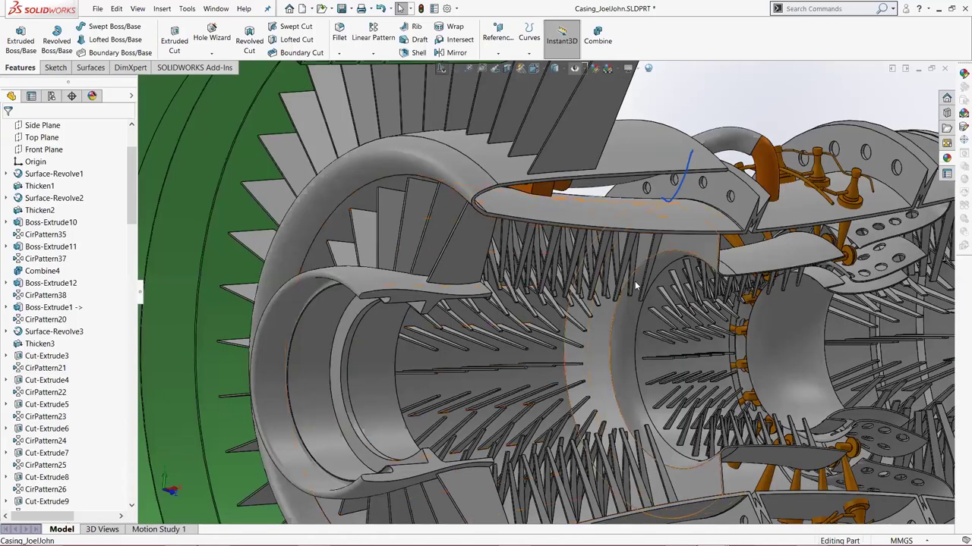
middle_drag(593, 359, 525, 361)
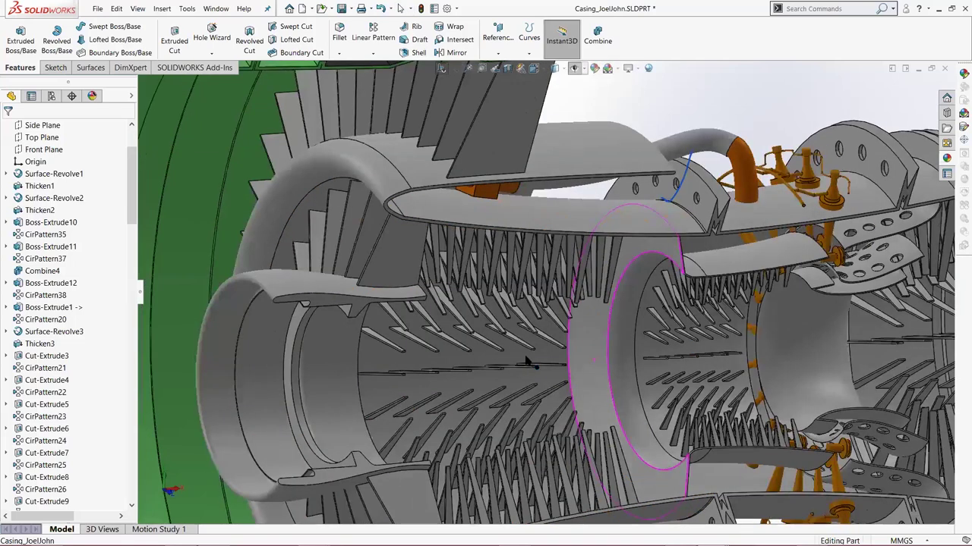
Examine the stator vane rows inside the compressor casing and skim the circular patterns in the feature history
key(f)
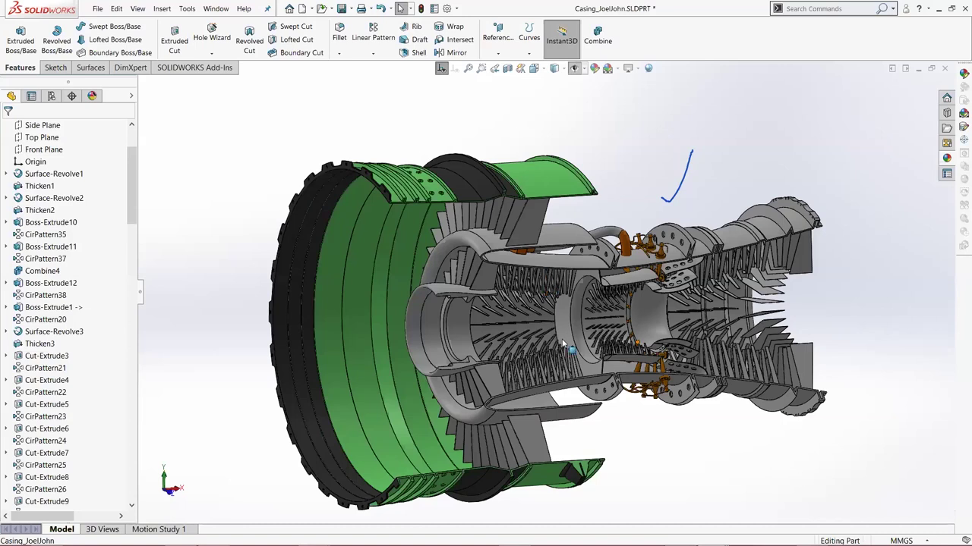
middle_drag(545, 344, 522, 317)
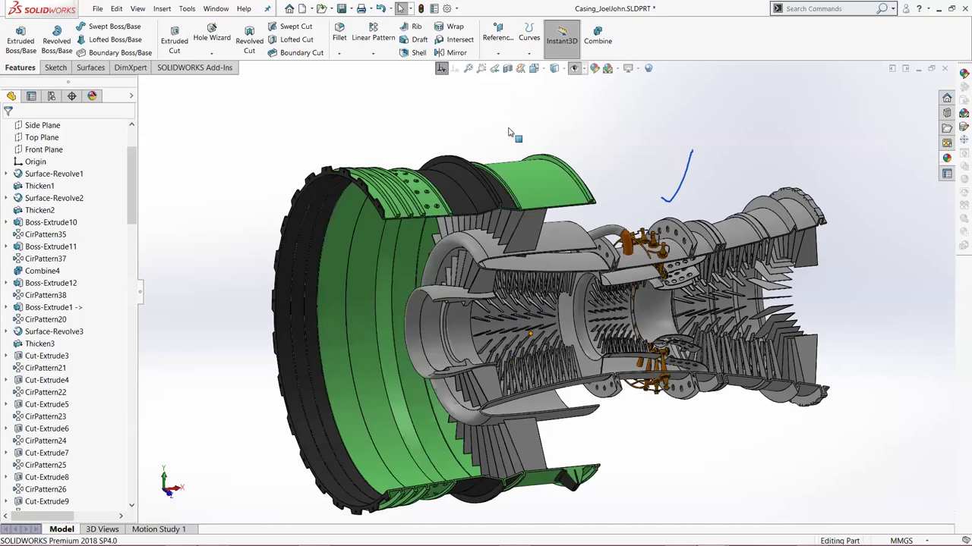
key(shift+z)
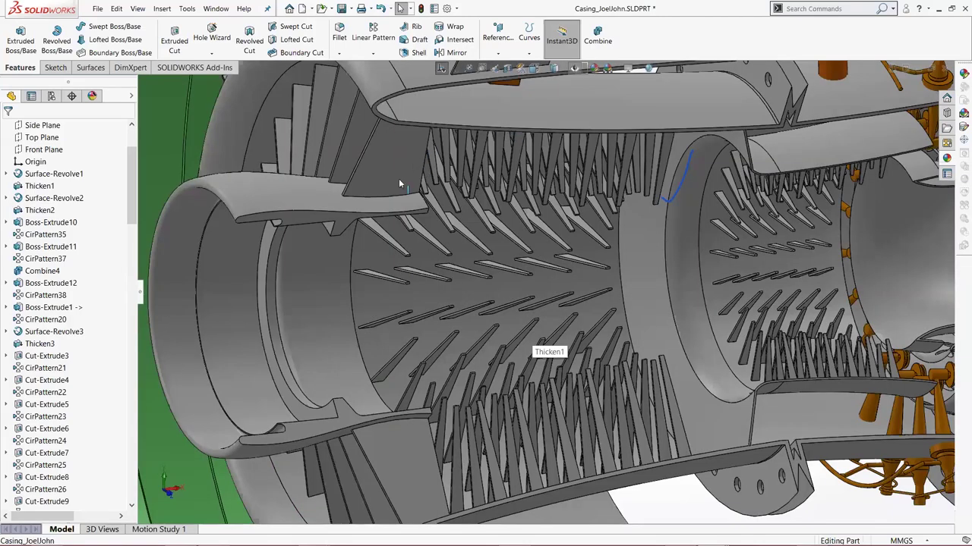
middle_drag(533, 445, 535, 437)
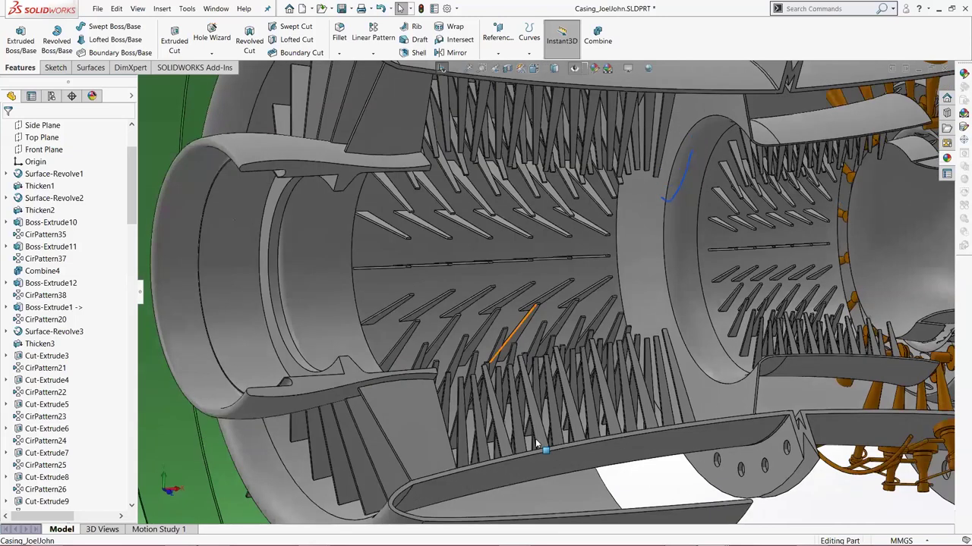
key(z)
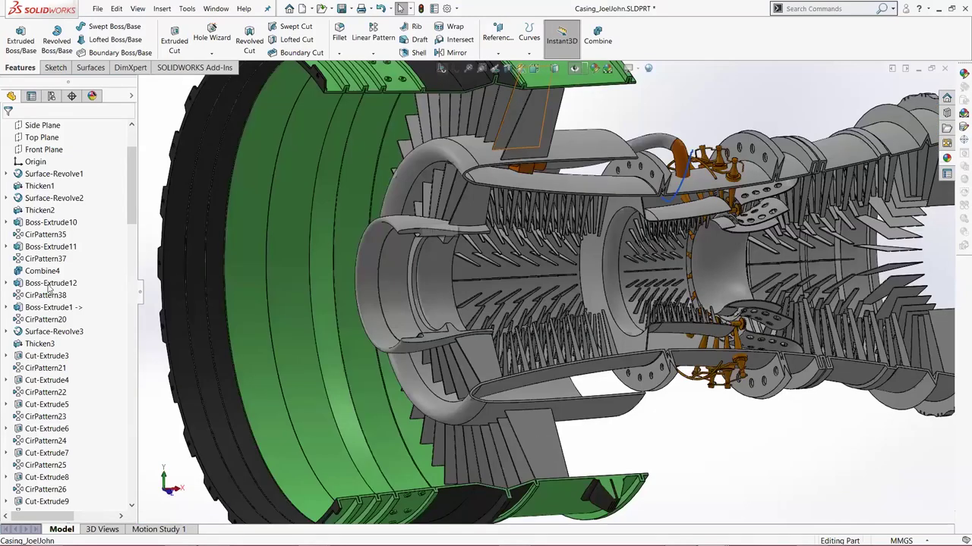
scroll(44, 241, down, 6)
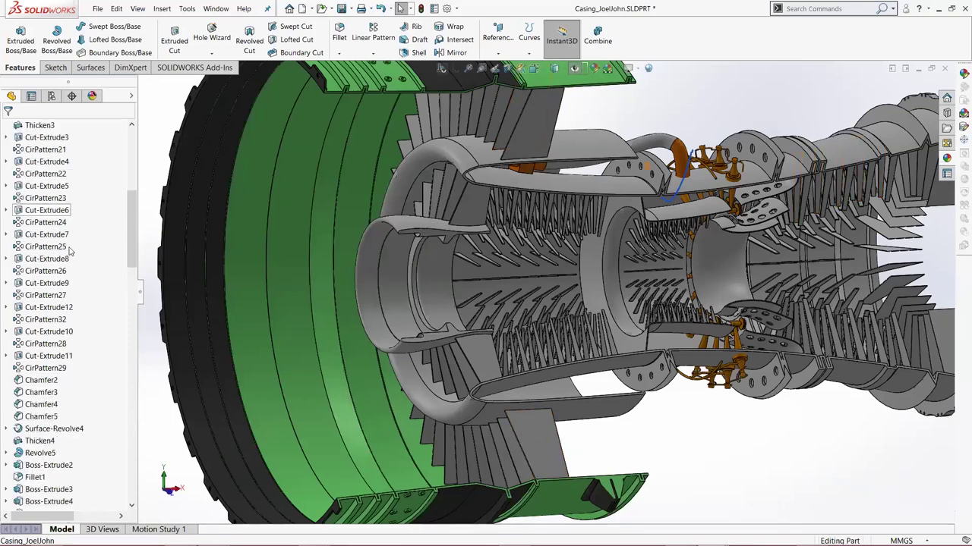
scroll(70, 250, up, 8)
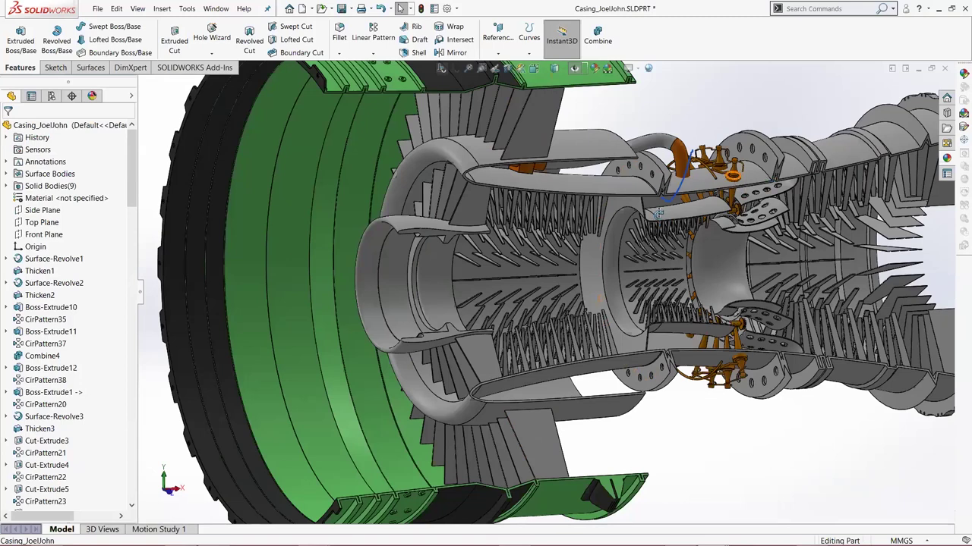
Examine the orange fuel nozzles, their piping and the perforated combustor liner in the sectioned casing
scroll(656, 212, down, 10)
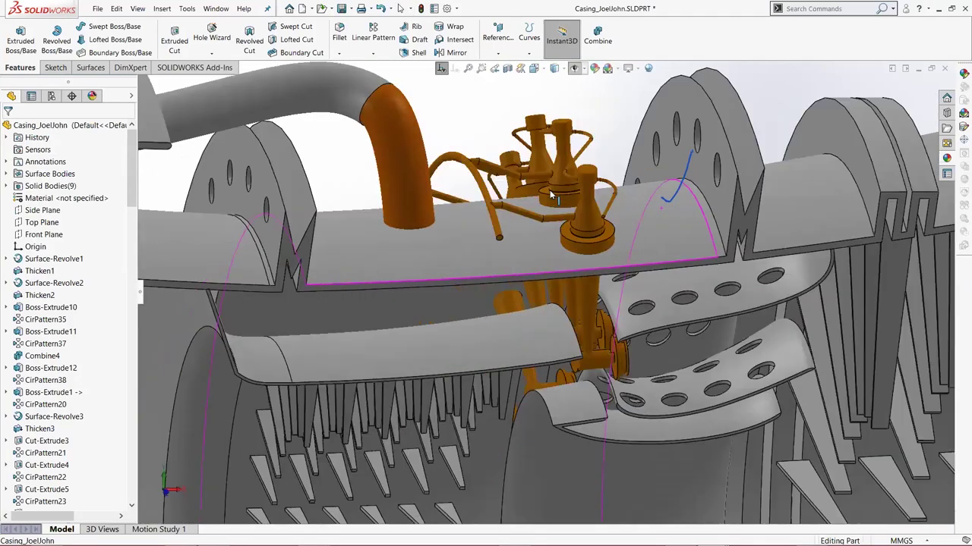
middle_drag(587, 257, 568, 211)
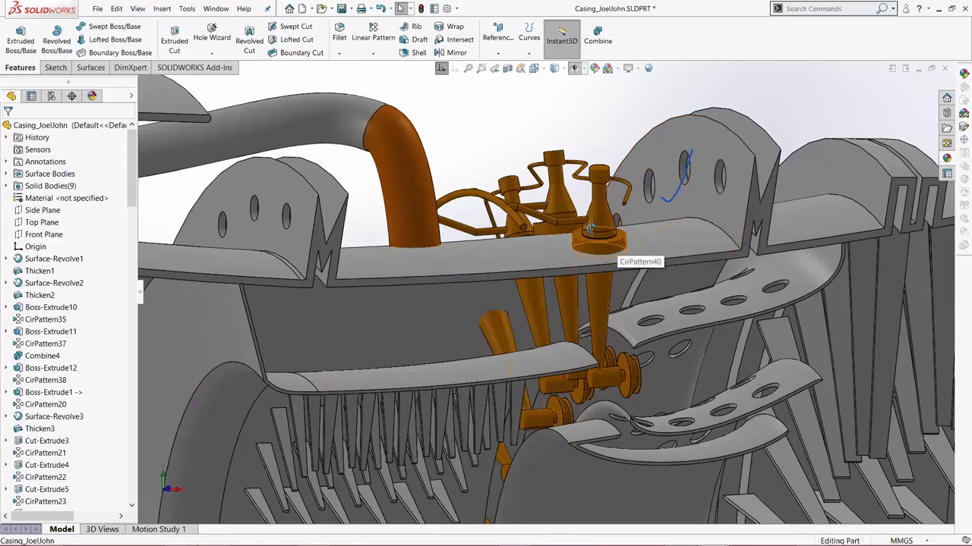
scroll(605, 255, down, 5)
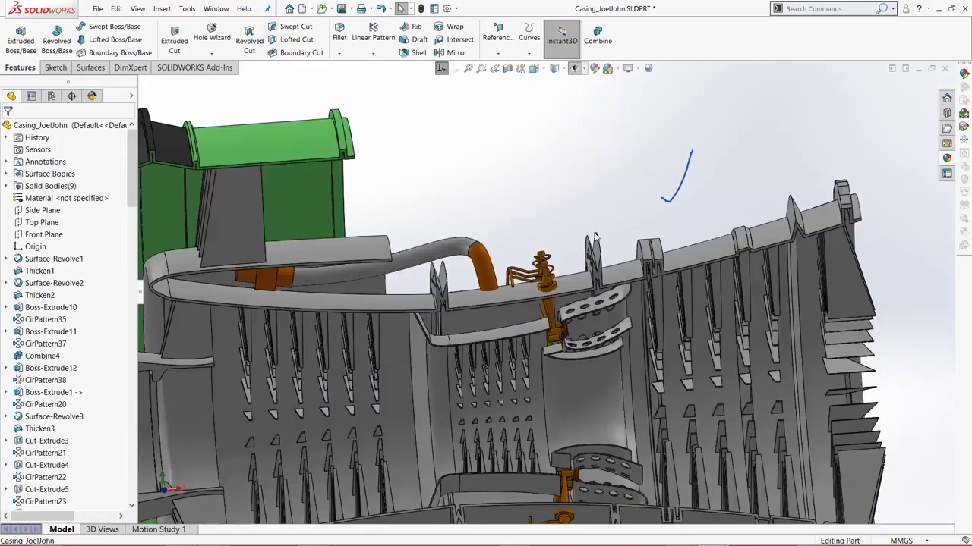
middle_drag(595, 236, 590, 240)
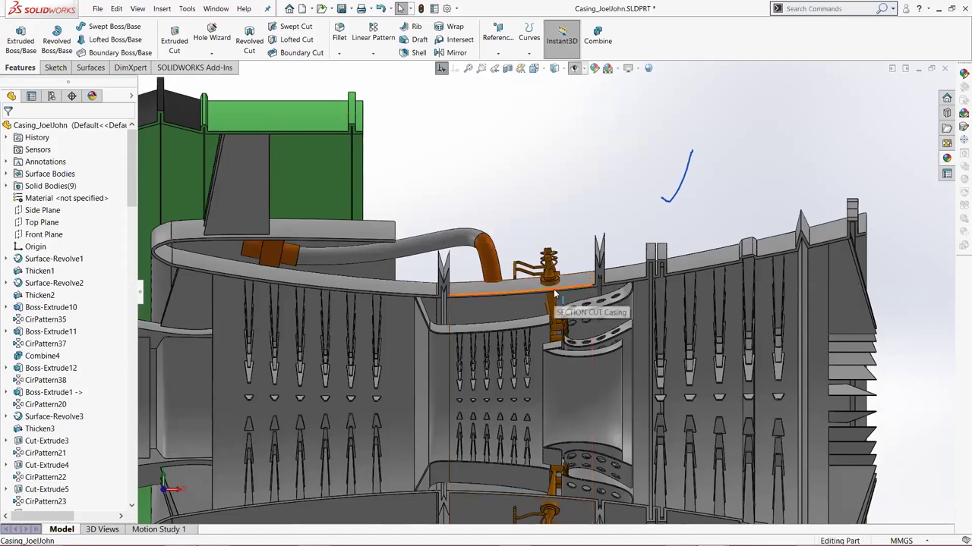
scroll(540, 176, down, 5)
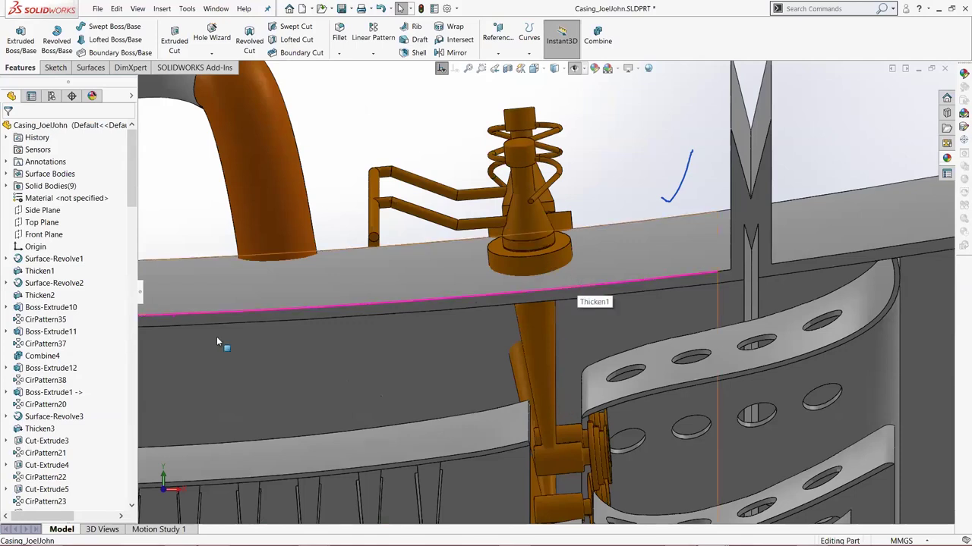
Locate and select the Body-Move/Copy1 feature in the casing's feature history
scroll(119, 358, down, 10)
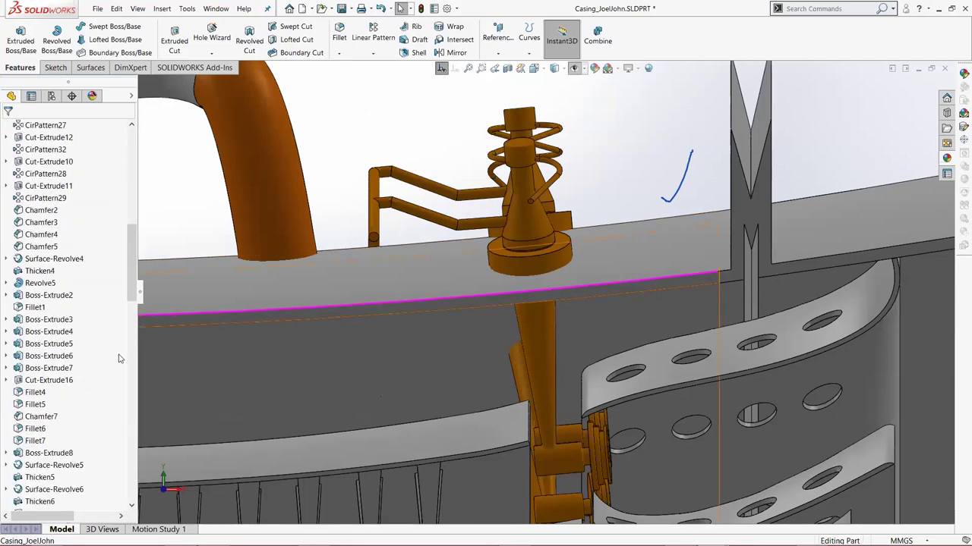
scroll(118, 358, down, 2)
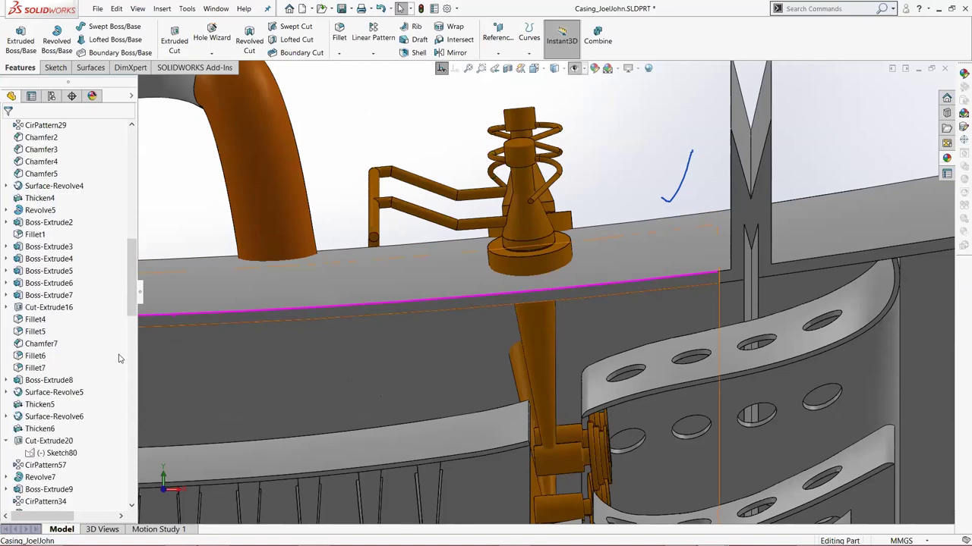
scroll(118, 358, down, 7)
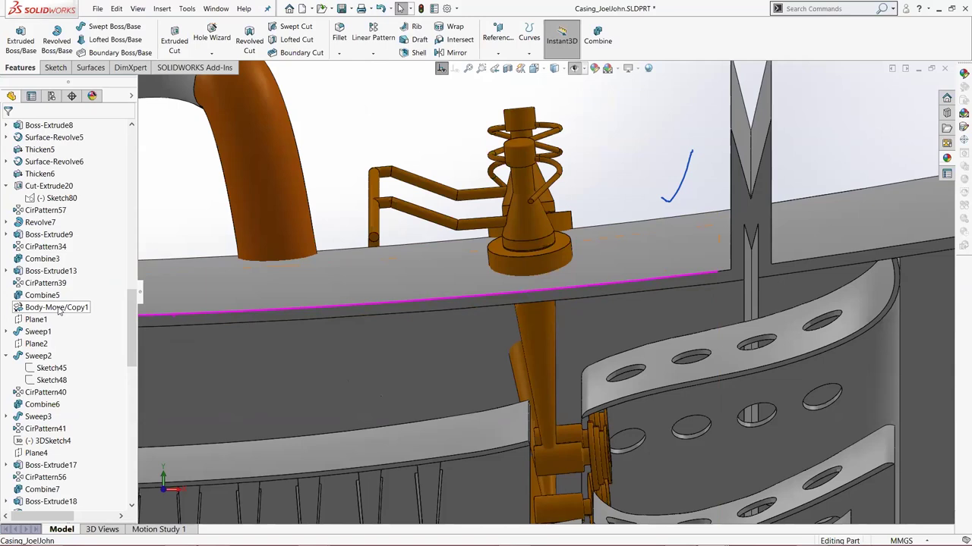
click(58, 309)
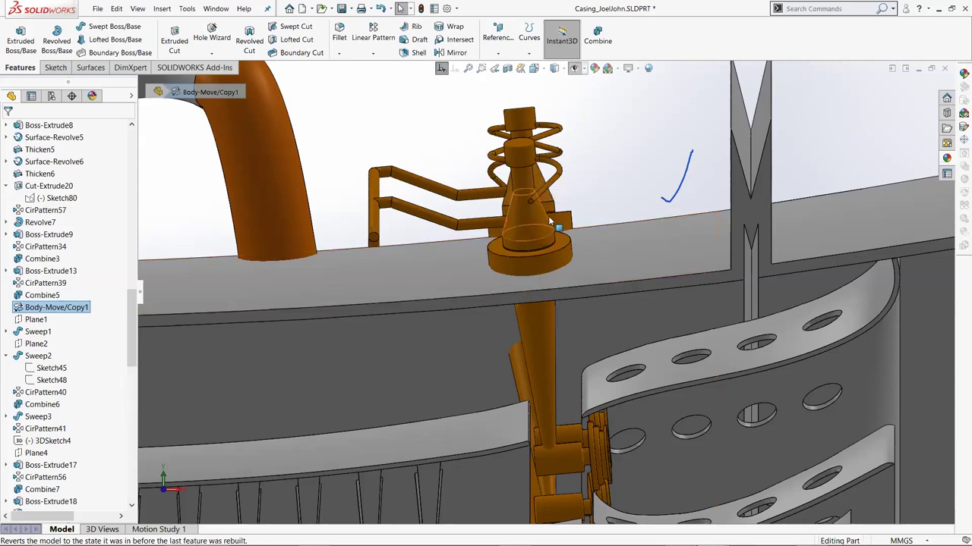
Examine the fuel nozzles, the perforated combustor liner and the neighbouring stator rows in the sectioned casing from several angles
scroll(616, 238, up, 5)
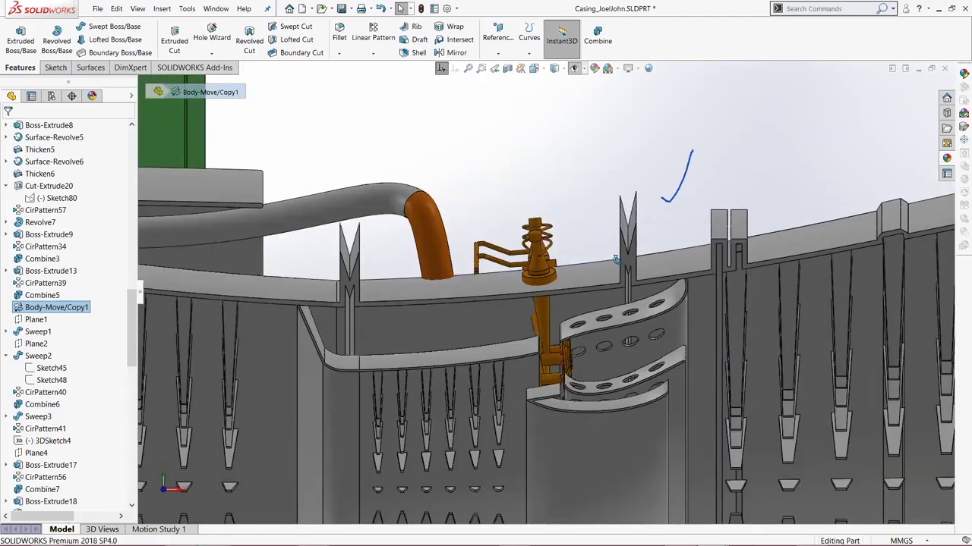
middle_drag(612, 259, 507, 193)
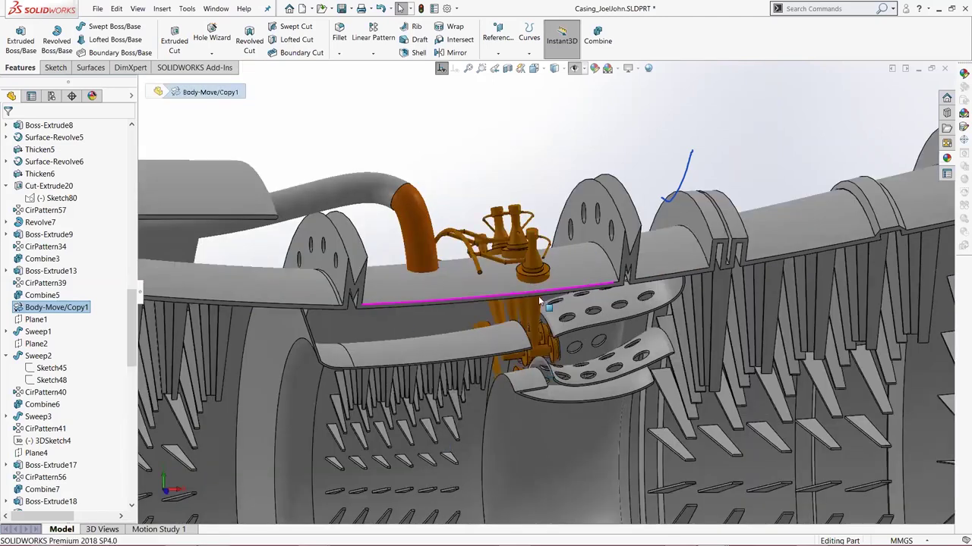
scroll(540, 300, up, 5)
scroll(502, 251, down, 6)
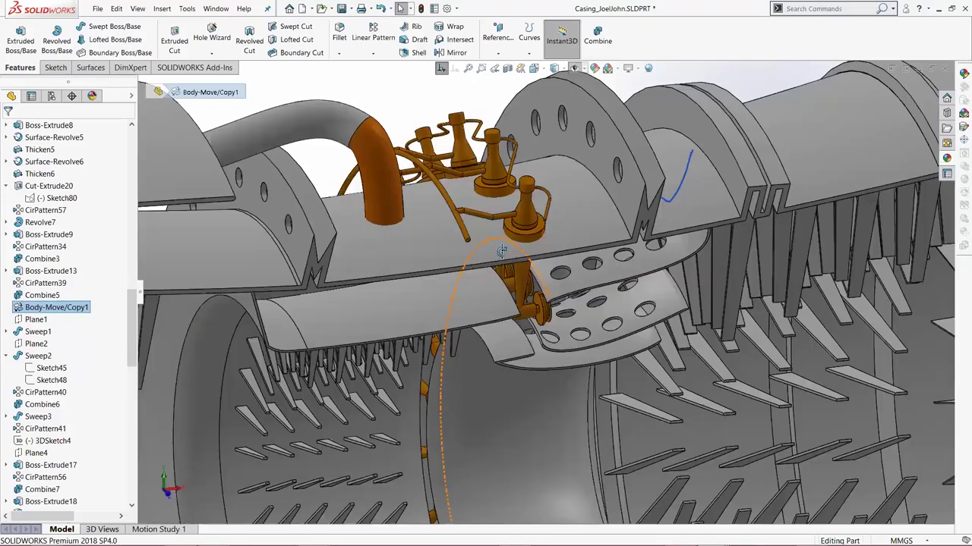
middle_drag(502, 251, 540, 263)
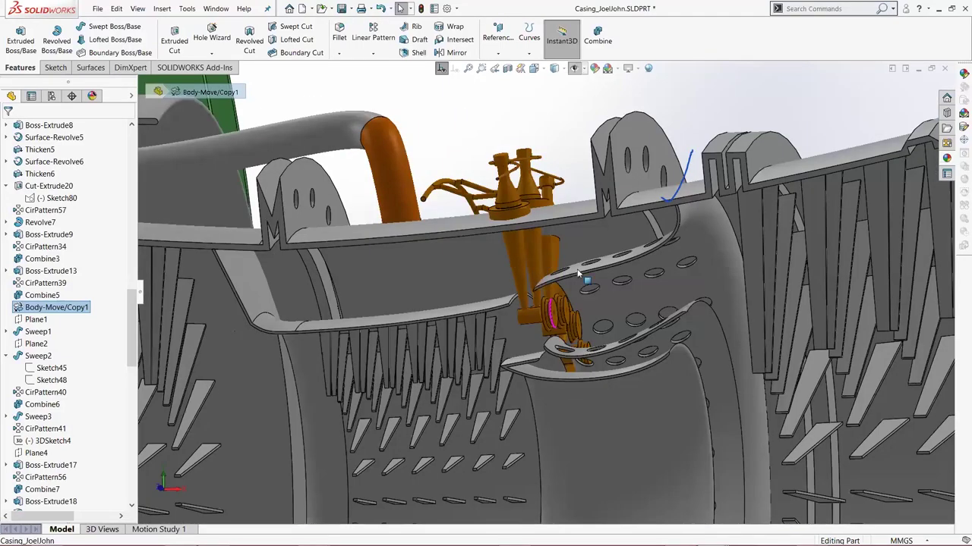
scroll(570, 333, up, 5)
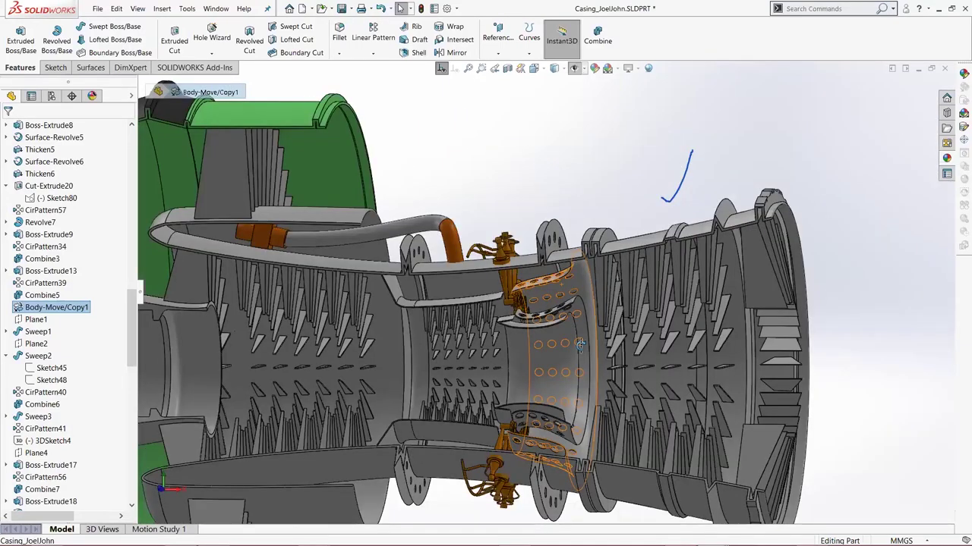
scroll(580, 361, down, 2)
middle_drag(582, 361, 494, 287)
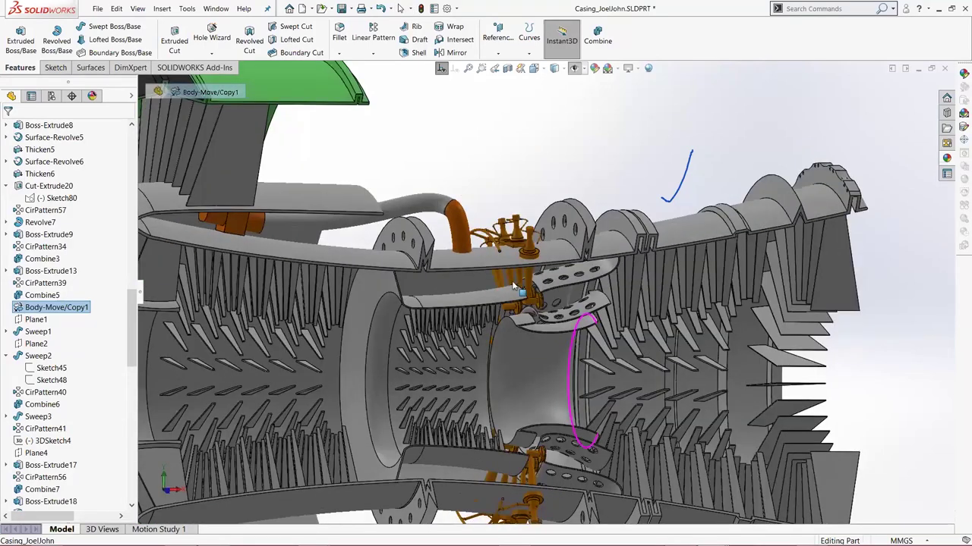
scroll(553, 262, down, 5)
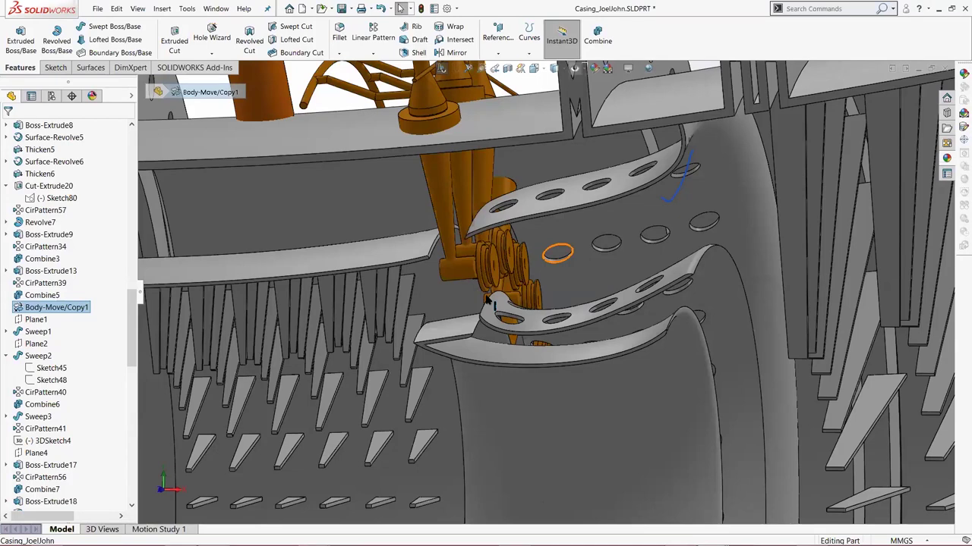
middle_drag(524, 228, 457, 253)
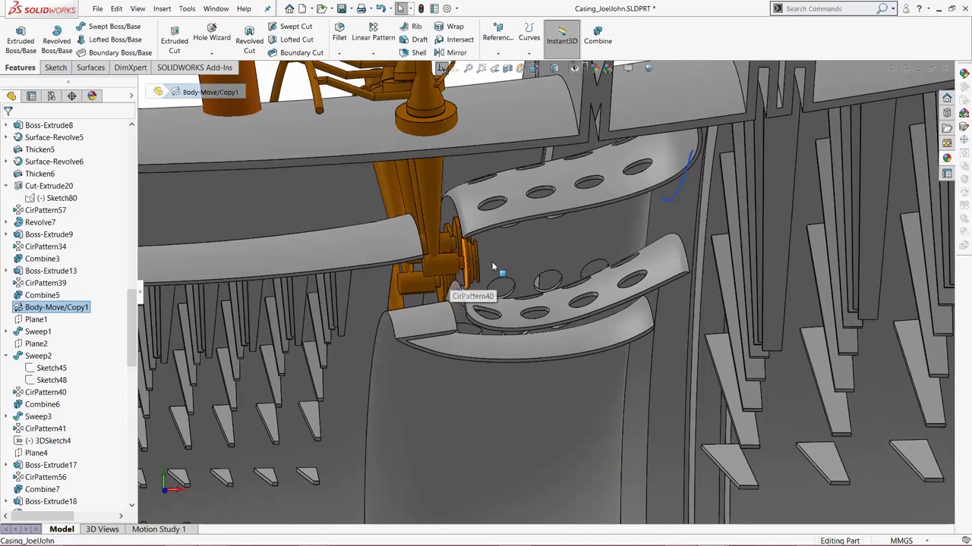
scroll(486, 258, up, 2)
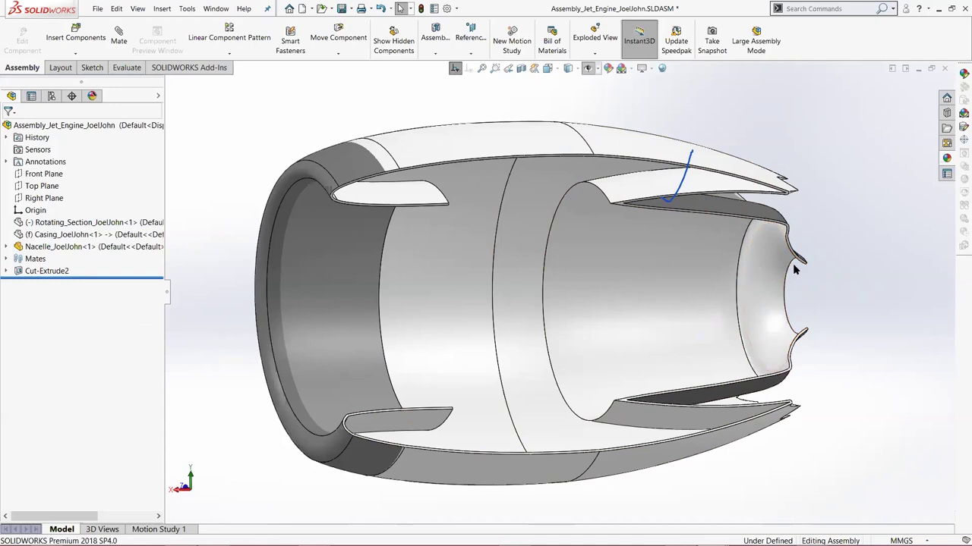
Examine the sectioned nacelle in the engine assembly, from the inlet lip to the serrated exhaust nozzle
scroll(639, 223, down, 4)
scroll(372, 217, up, 2)
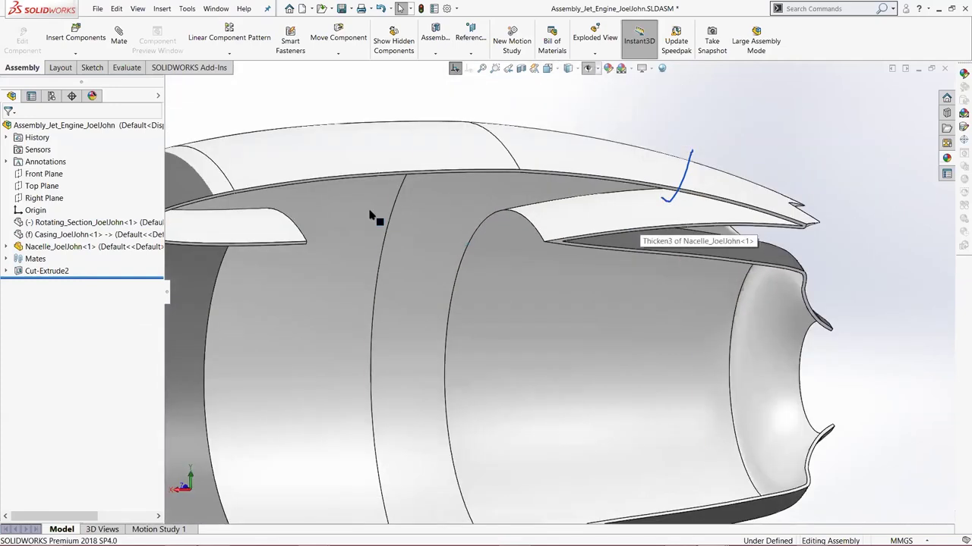
middle_drag(341, 208, 315, 212)
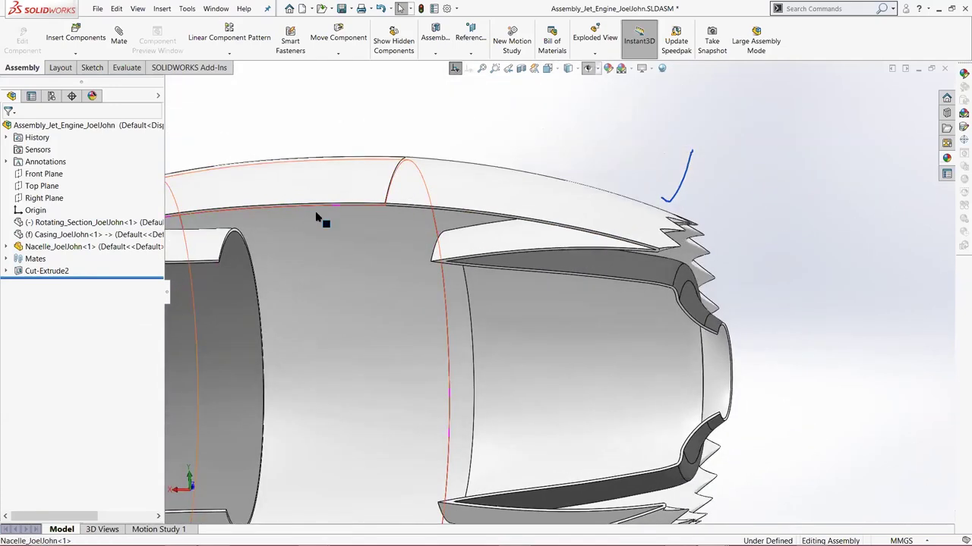
key(ctrl+2)
scroll(360, 304, up, 5)
scroll(360, 319, down, 2)
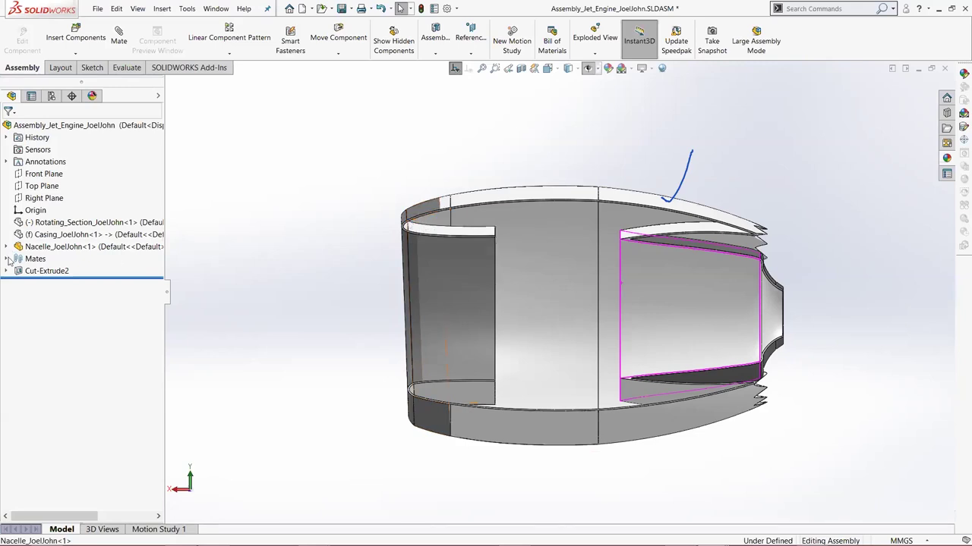
Open the nacelle part from the assembly and display the sketch dimensions of its Surface-Loft1 feature
right_click(58, 245)
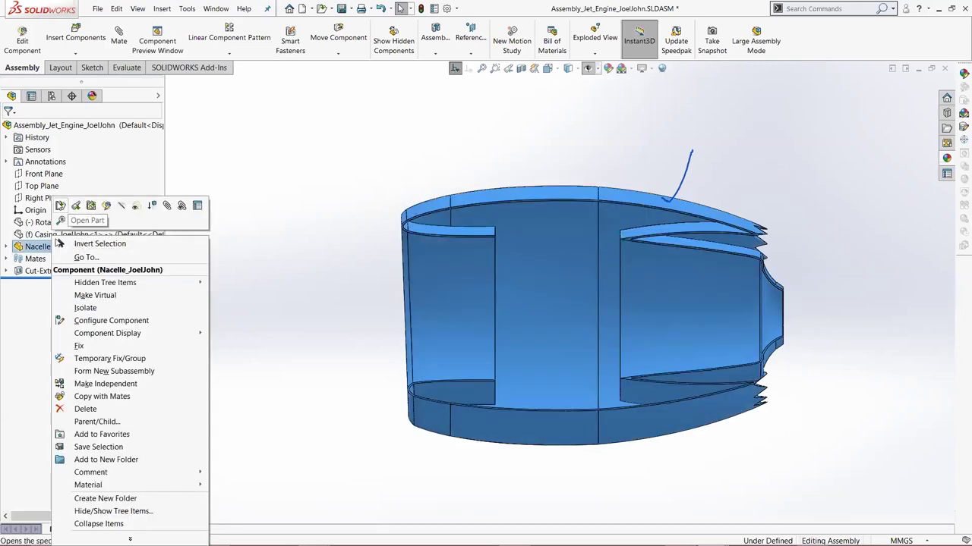
click(60, 206)
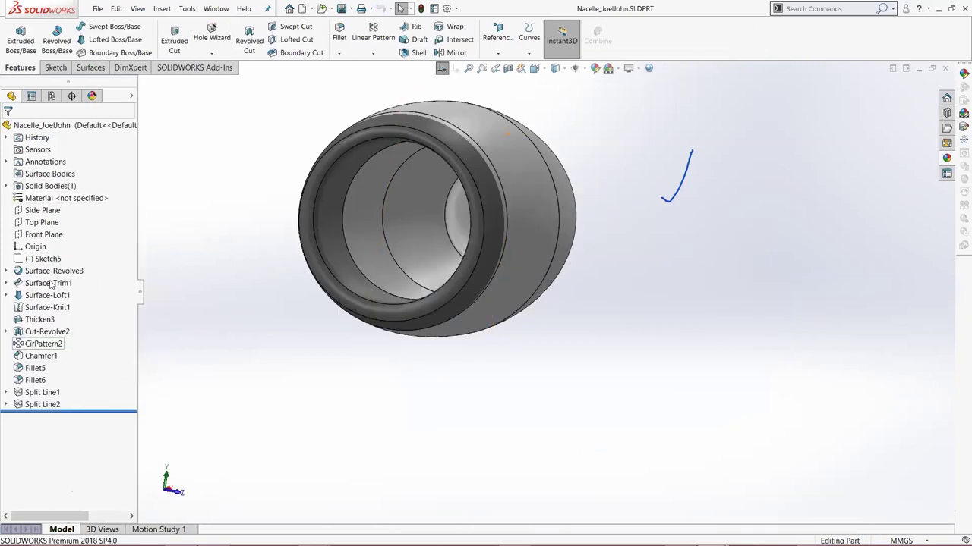
click(6, 296)
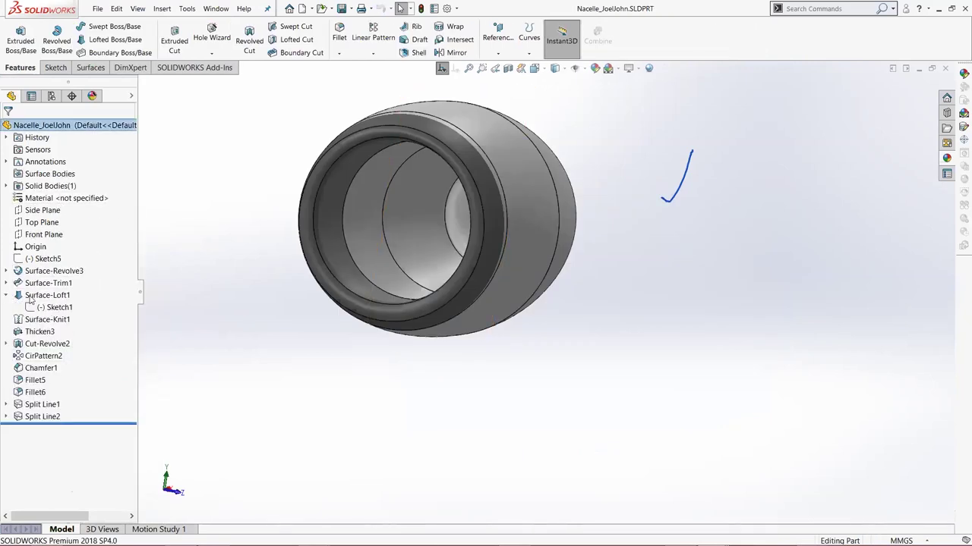
double_click(47, 296)
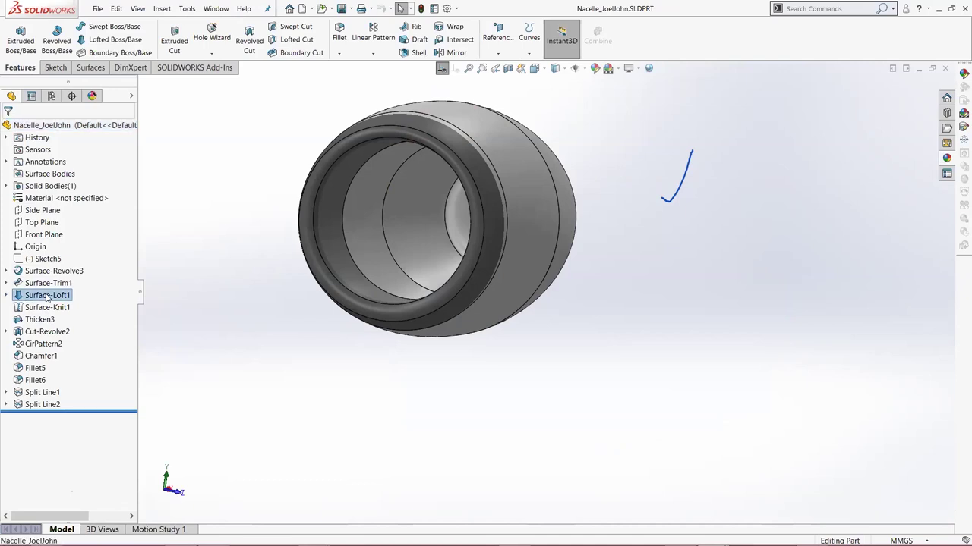
middle_drag(530, 272, 456, 263)
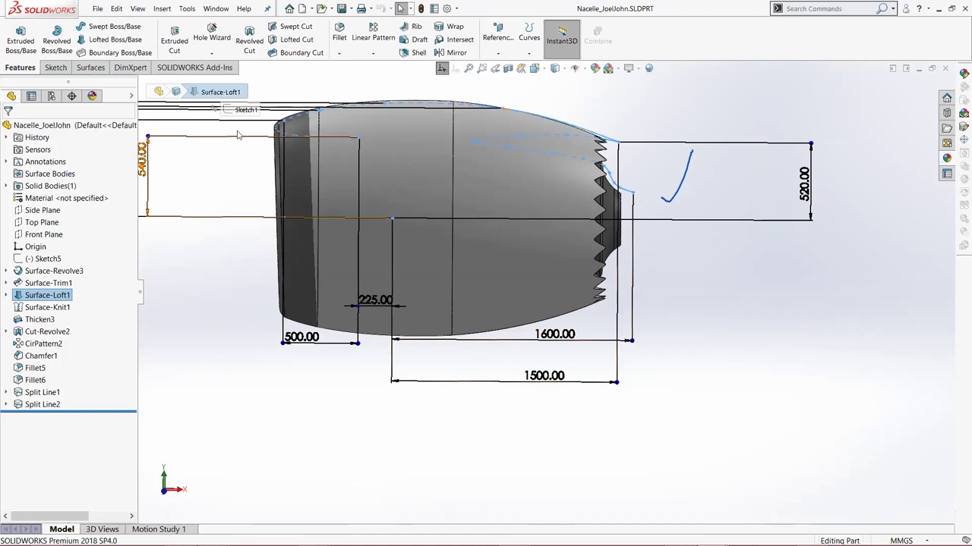
click(209, 349)
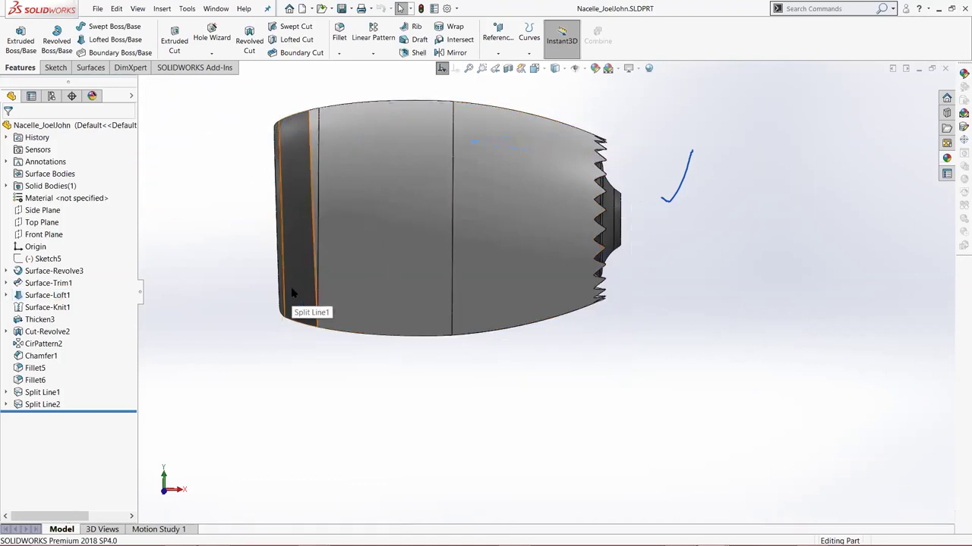
Return to the jet engine assembly and show the hidden rotating section and casing inside the nacelle
key(ctrl+Tab)
middle_drag(445, 275, 457, 287)
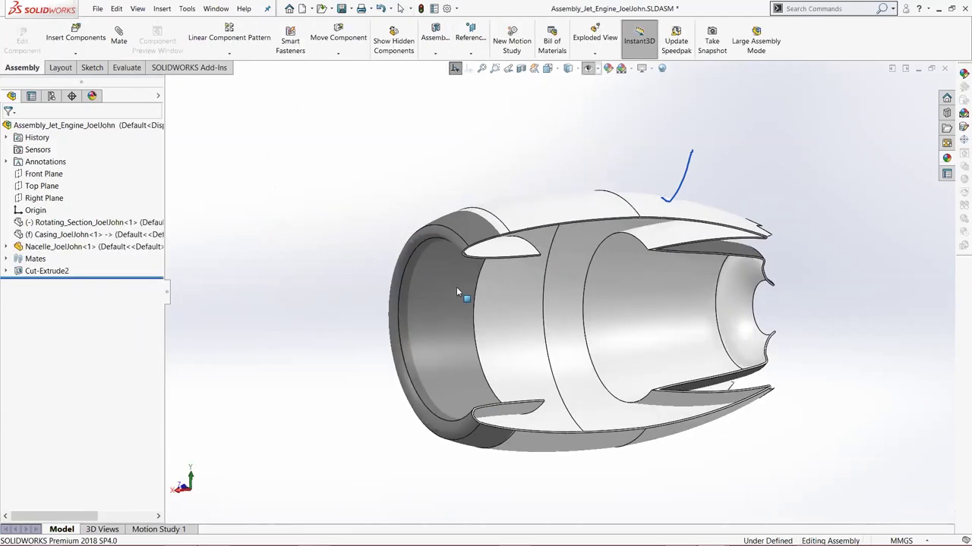
key(ctrl+Tab)
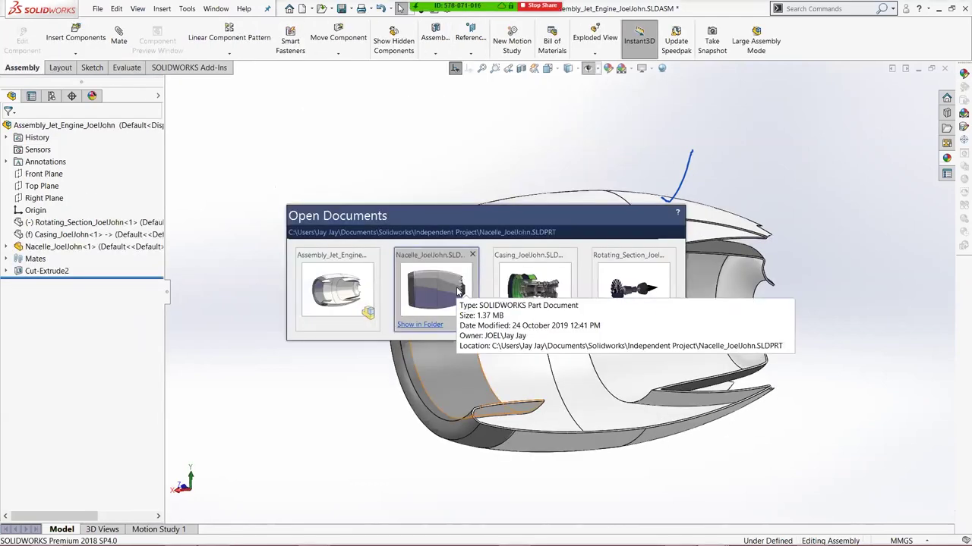
click(339, 294)
click(112, 226)
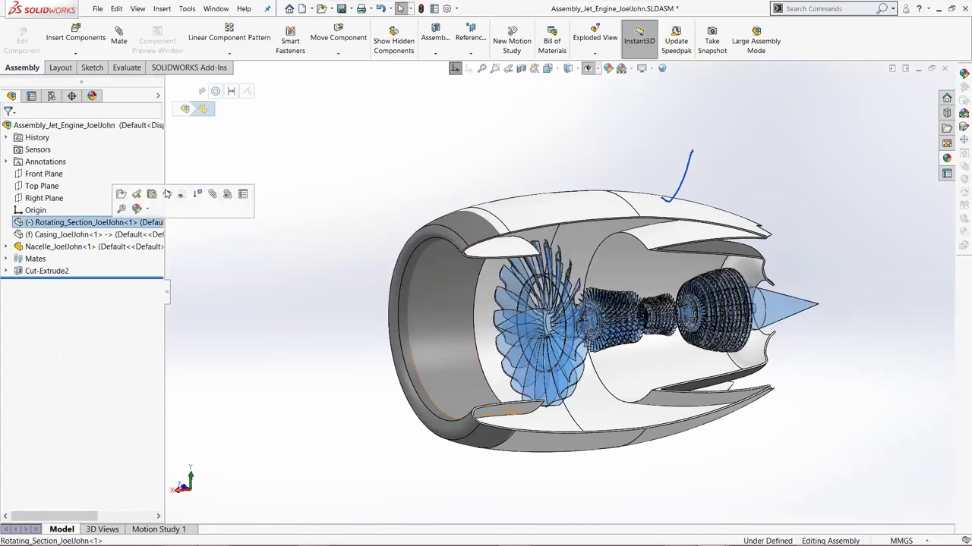
right_click(111, 225)
click(168, 196)
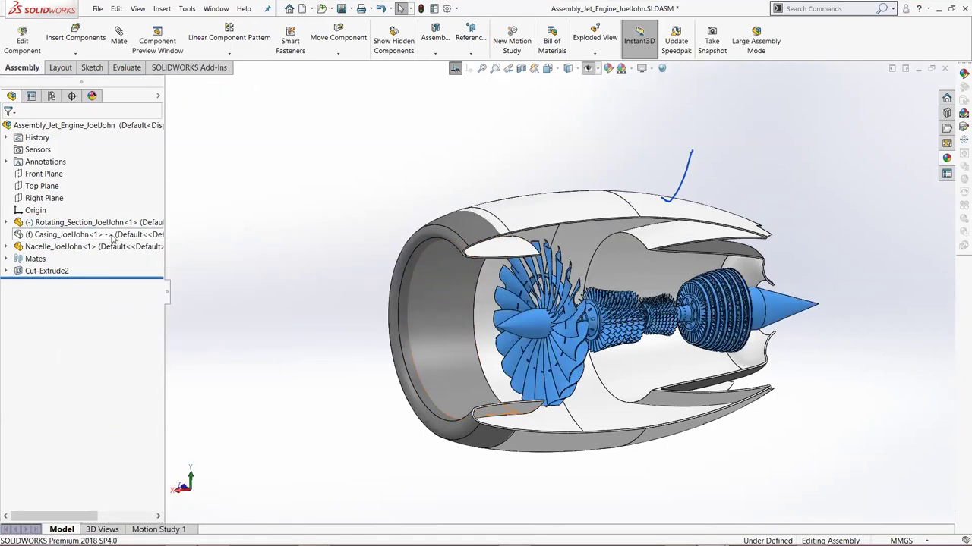
click(163, 199)
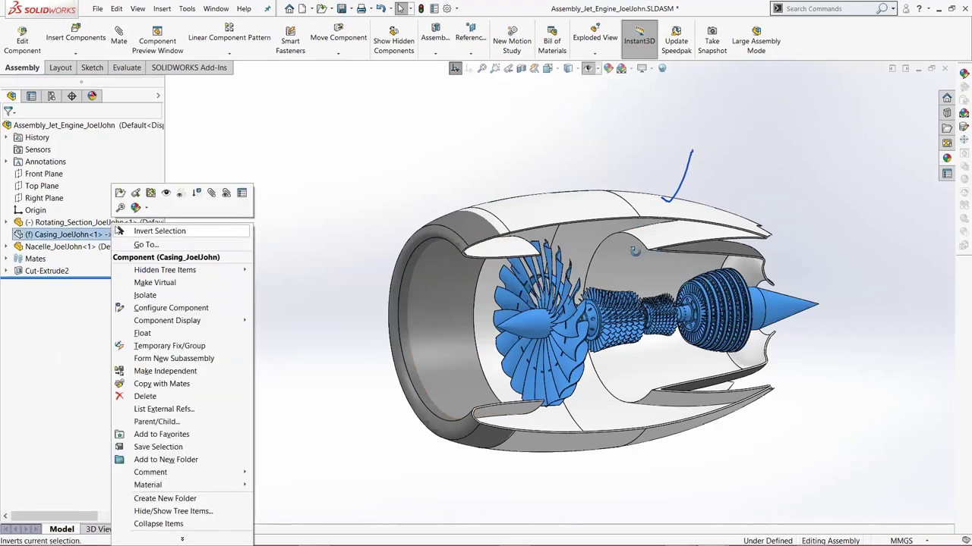
Examine the complete sectioned engine assembly, from the fan and compressor stages to the combustor, turbine and exhaust cone
middle_drag(658, 279, 637, 282)
scroll(647, 240, down, 3)
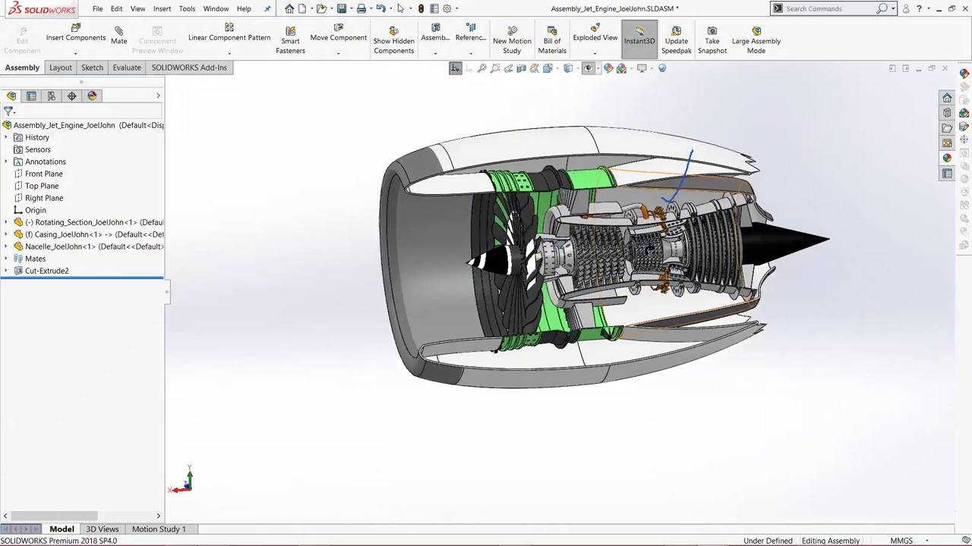
scroll(621, 213, down, 2)
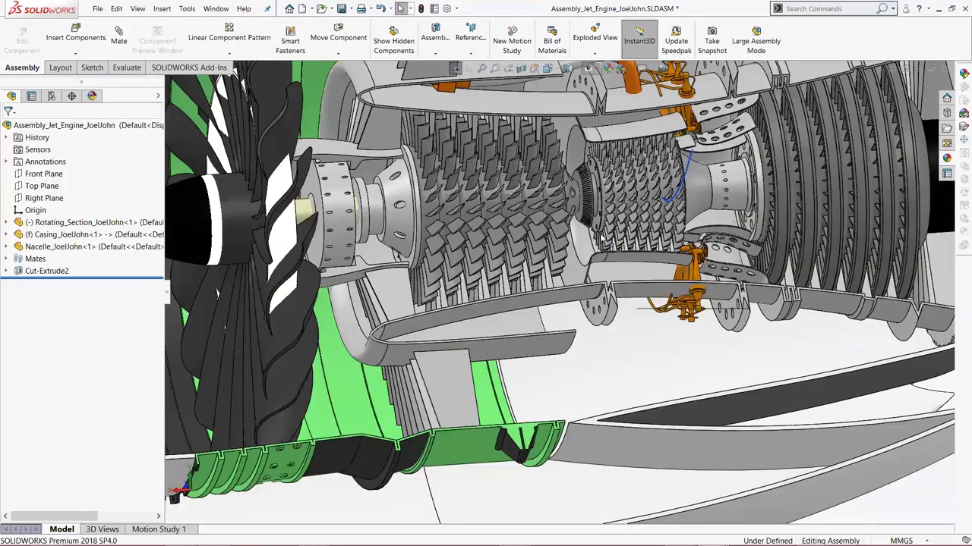
scroll(602, 238, down, 1)
scroll(600, 239, down, 1)
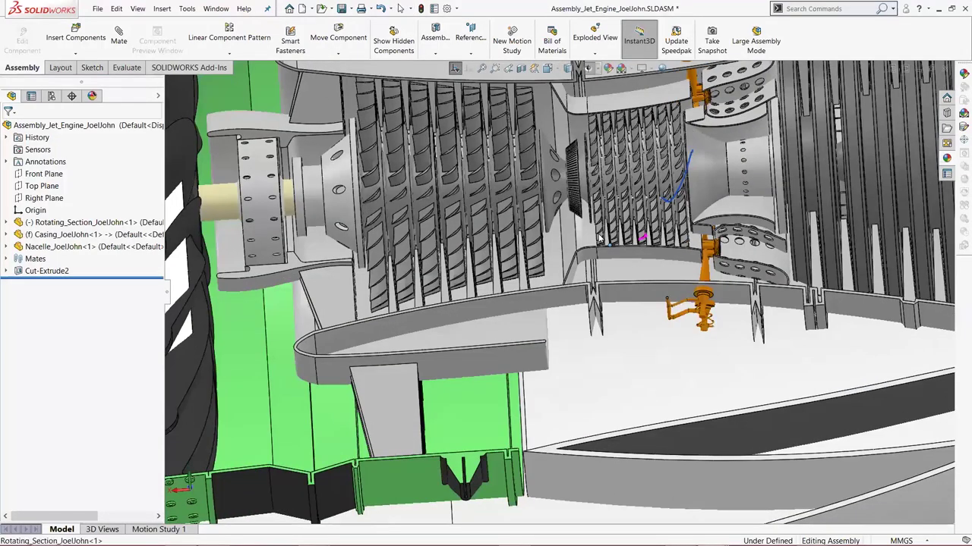
middle_drag(600, 239, 826, 280)
key(f)
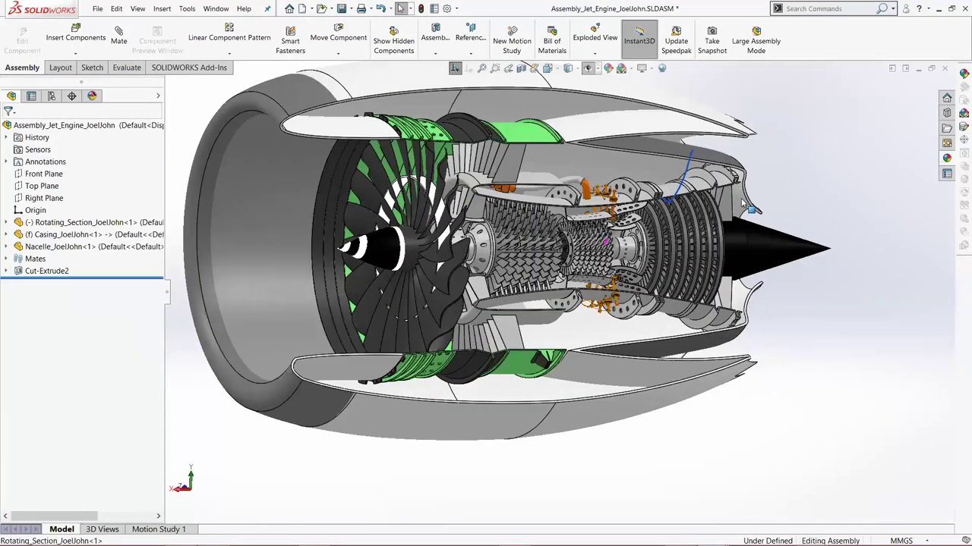
Switch to the turbofan jet engine presentation in PowerPoint and display slide 6 on the casing
key(alt+Tab)
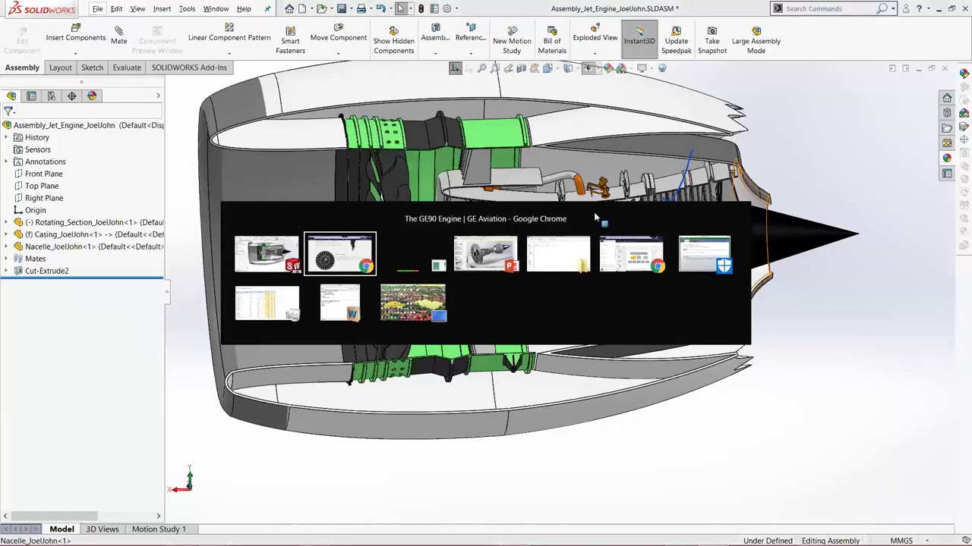
key(Tab)
key(Tab)
scroll(76, 446, down, 3)
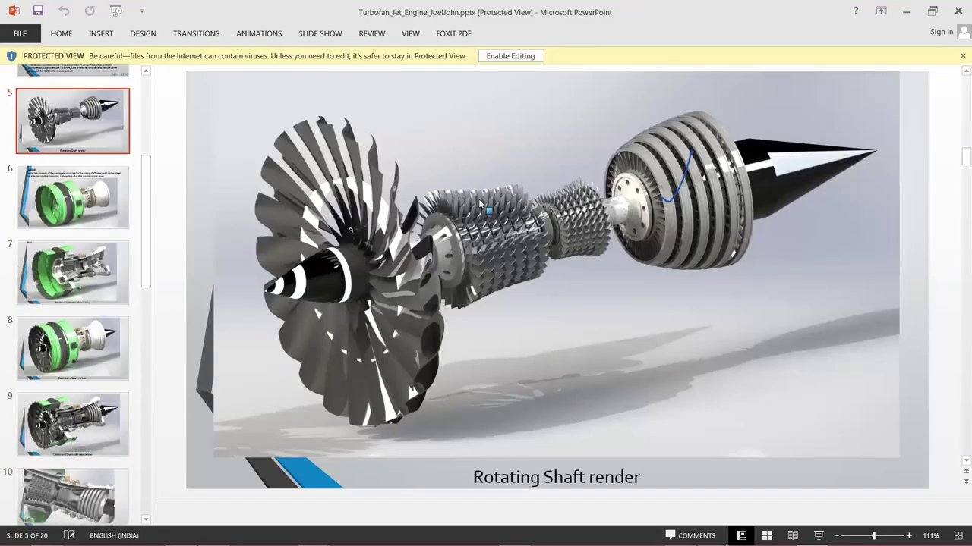
scroll(85, 282, up, 1)
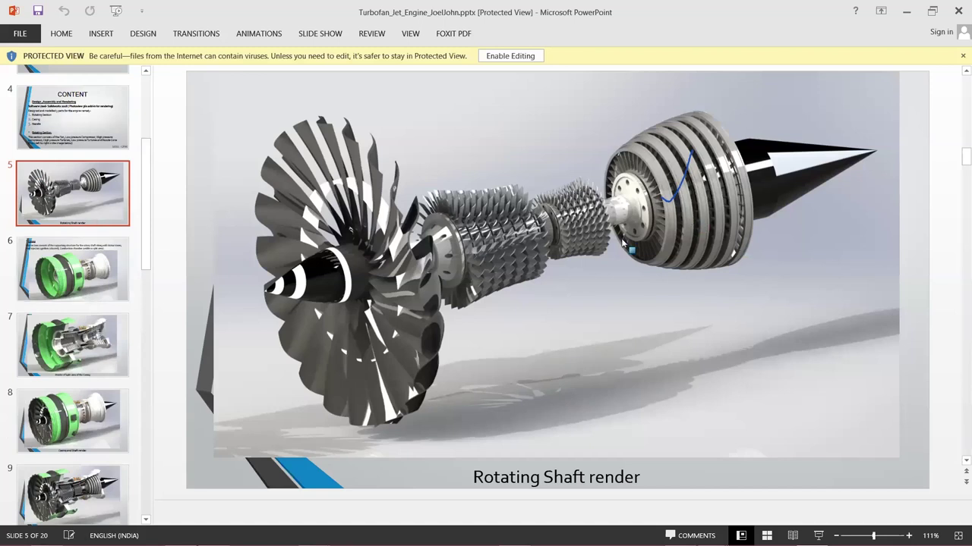
click(78, 284)
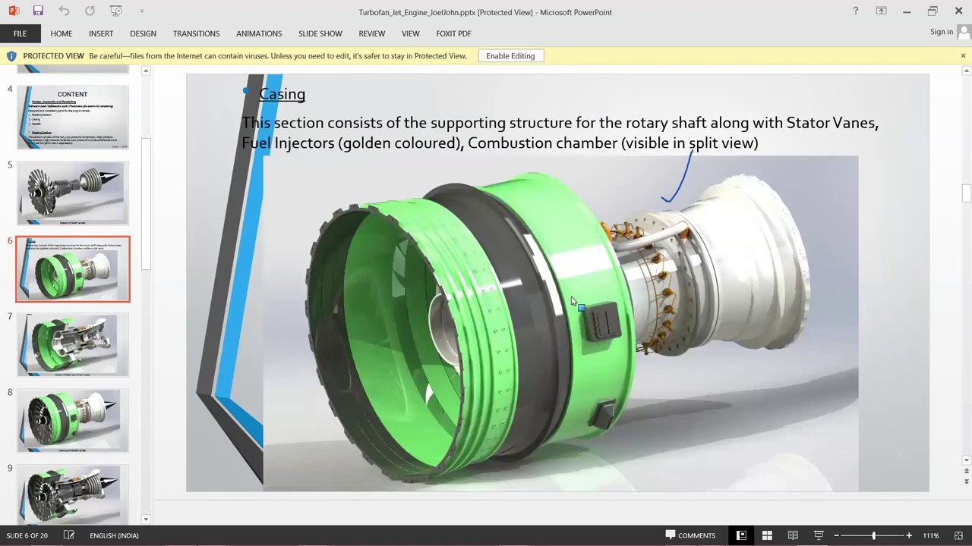